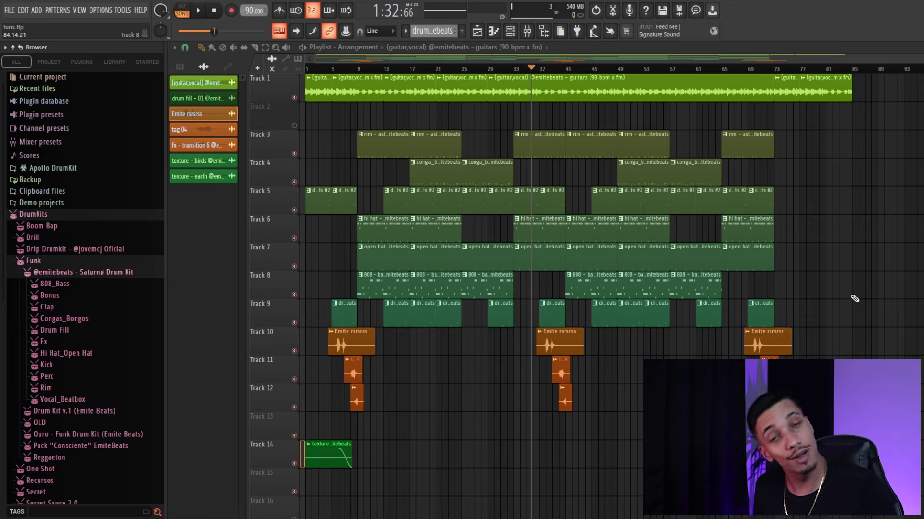
# Solo Track 1 and play the guitar and vocal sample from the start of the arrangement, stopping near bar 9
pyautogui.press('space')
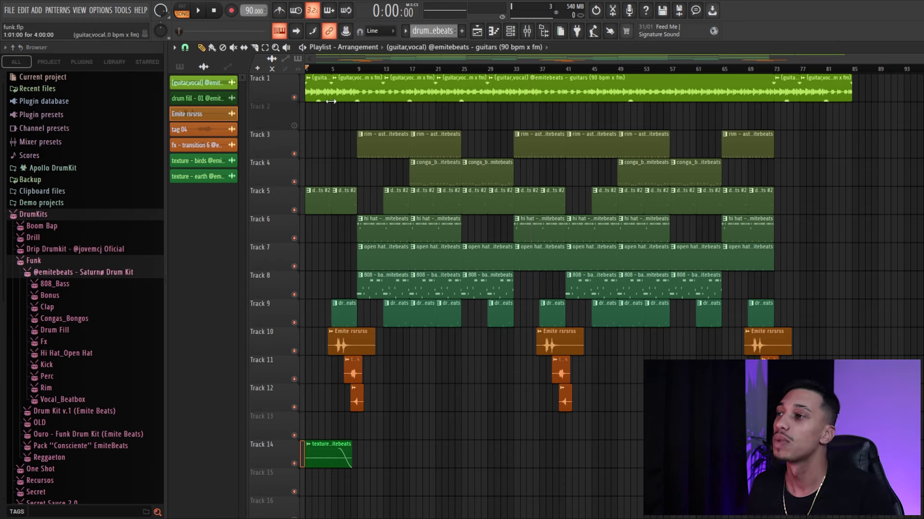
pyautogui.scroll(3, 339, 126)
pyautogui.scroll(3, 341, 126)
pyautogui.scroll(5, 356, 118)
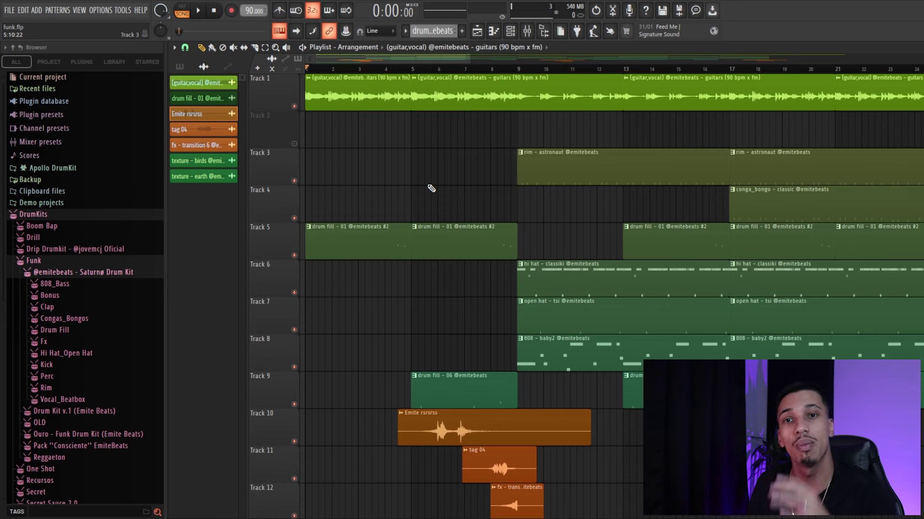
pyautogui.press('space')
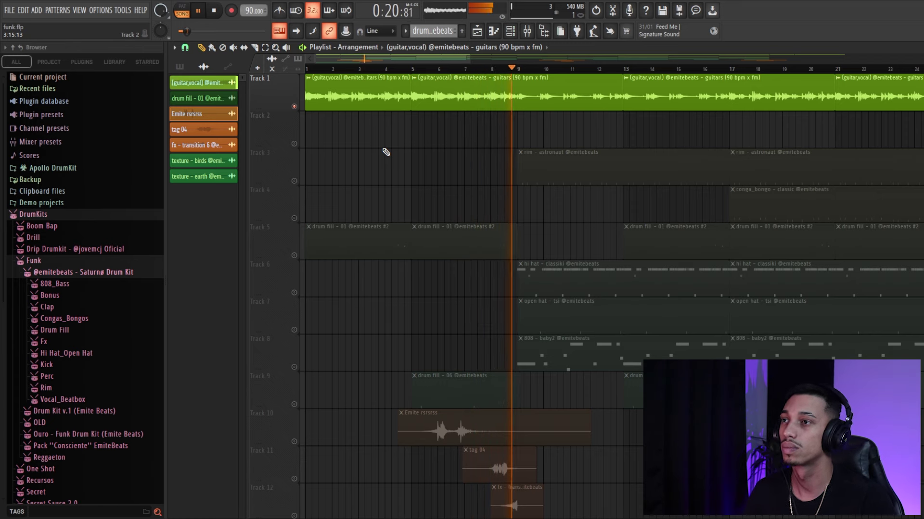
pyautogui.press('space')
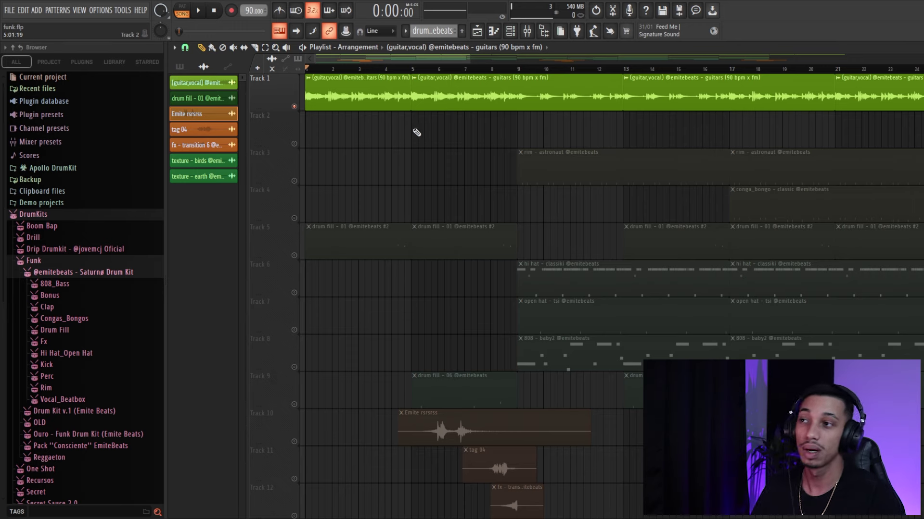
# Place the playhead at bar 9 and listen to the soloed guitar sample from there, then stop playback
pyautogui.click(520, 70)
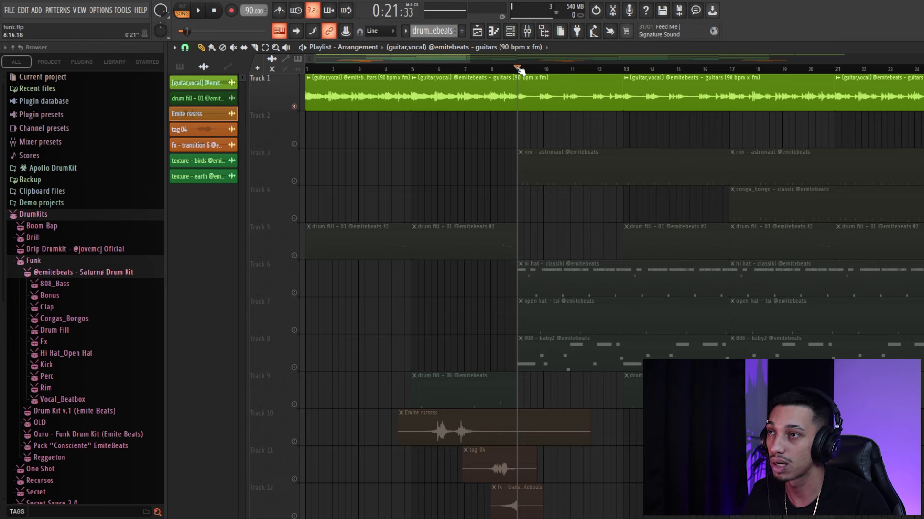
pyautogui.scroll(4, 547, 125)
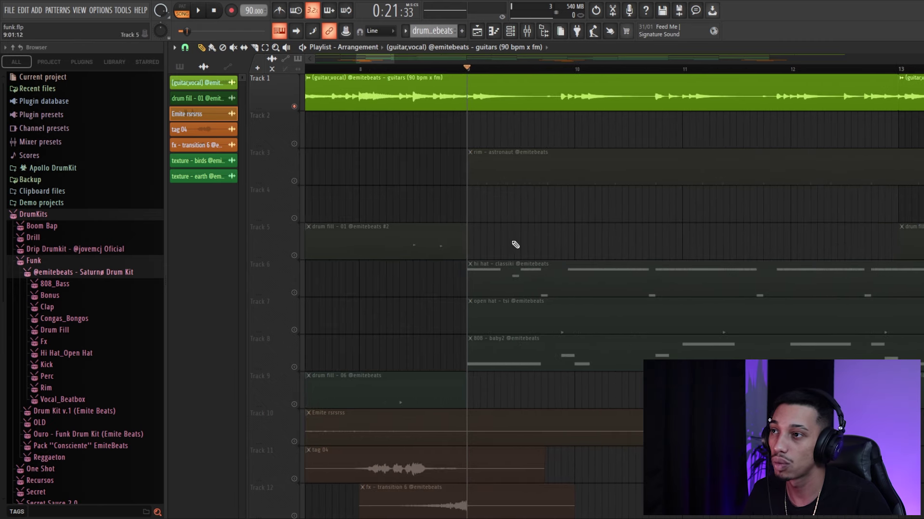
pyautogui.press('space')
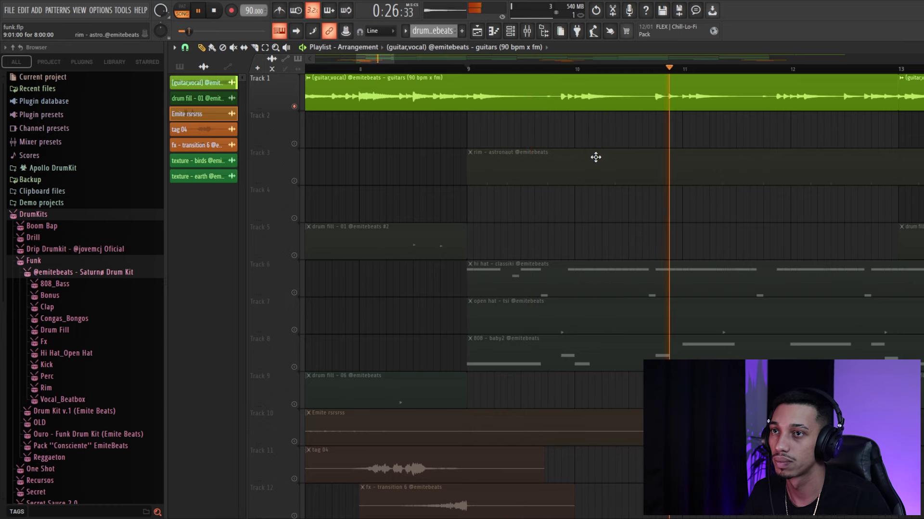
pyautogui.keyDown('ctrl'); pyautogui.scroll(-3, 529, 161); pyautogui.keyUp('ctrl')
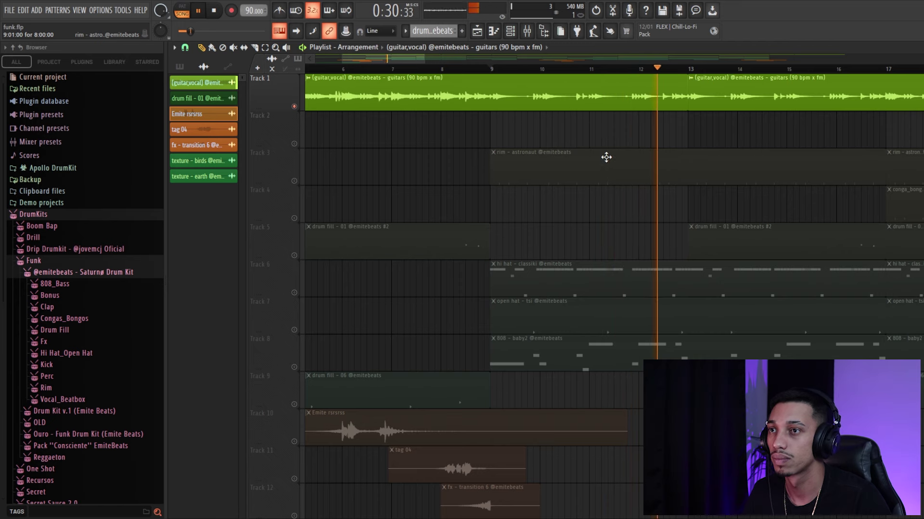
pyautogui.press('space')
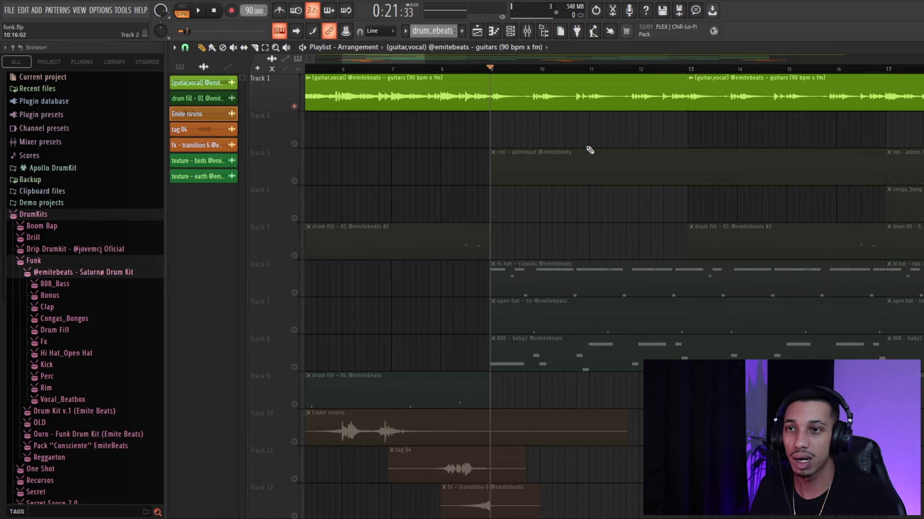
# Listen to the soloed guitar sample from bar 21 and again from just before bar 25, then stop playback
pyautogui.scroll(-3, 529, 72)
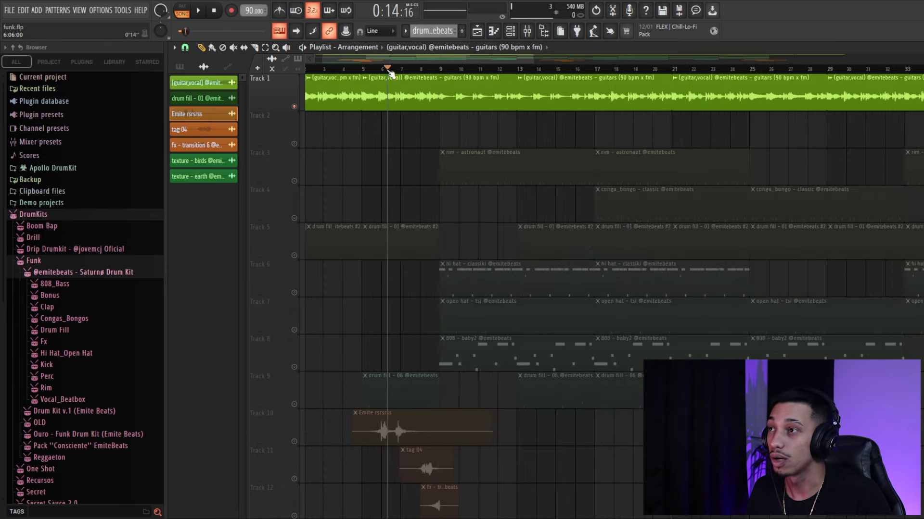
pyautogui.scroll(2, 370, 141)
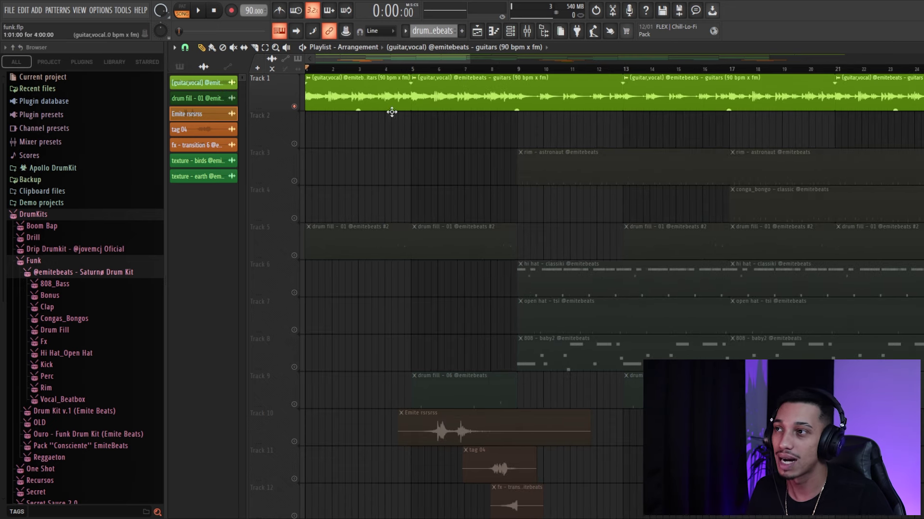
pyautogui.scroll(-2, 392, 112)
pyautogui.moveTo(381, 60); pyautogui.dragTo(491, 56)
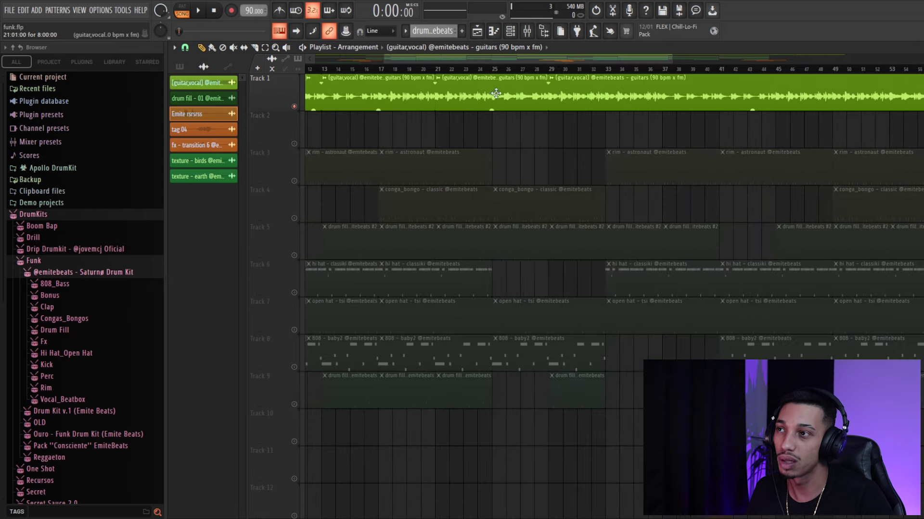
pyautogui.scroll(-1, 495, 93)
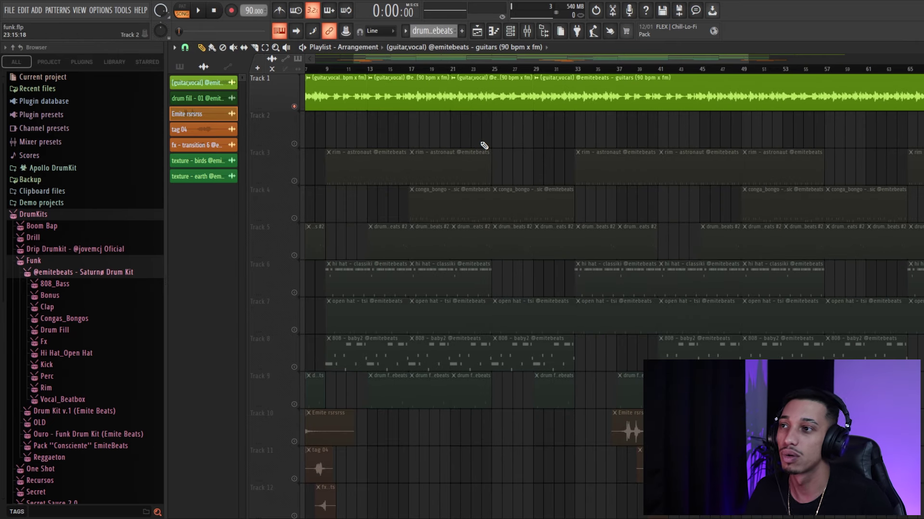
pyautogui.moveTo(457, 70)
pyautogui.mouseDown()
pyautogui.moveTo(488, 72)
pyautogui.moveTo(437, 72)
pyautogui.moveTo(452, 69)
pyautogui.mouseUp()
pyautogui.scroll(3, 495, 72)
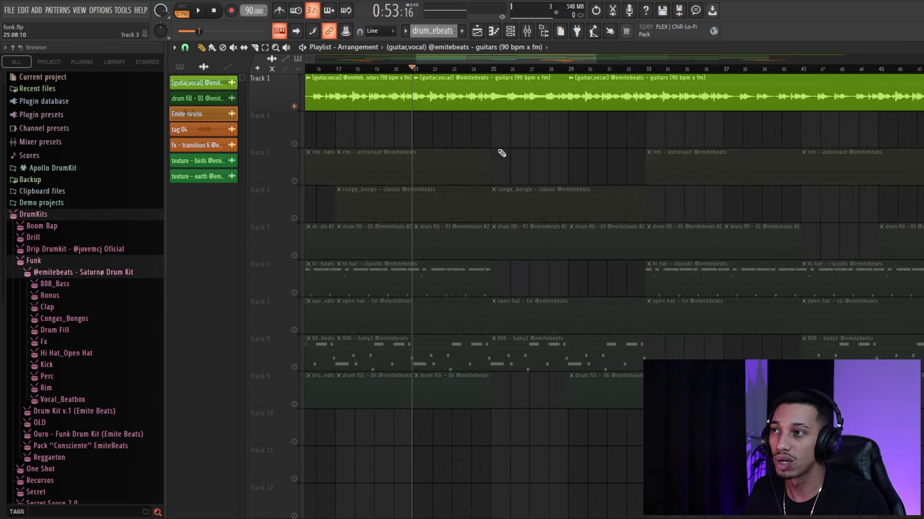
pyautogui.press('space')
pyautogui.click(508, 72)
pyautogui.click(511, 71)
pyautogui.scroll(2, 547, 144)
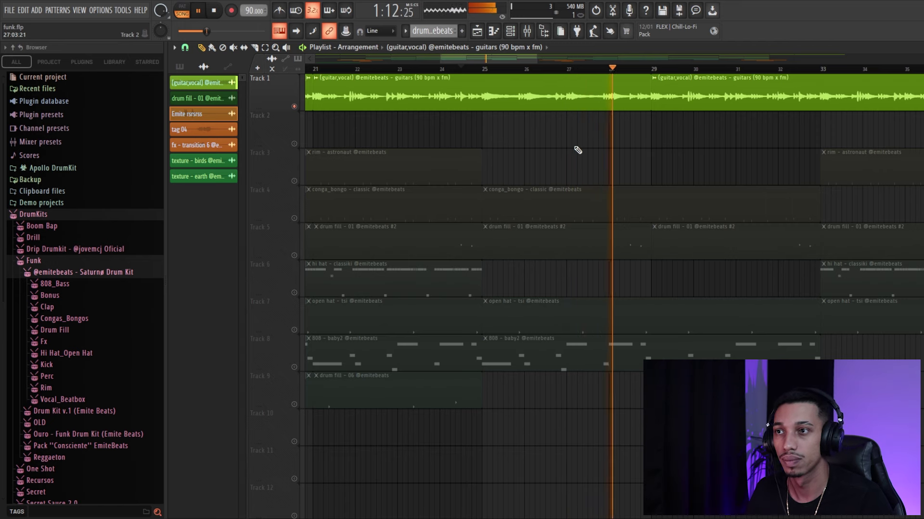
pyautogui.press('space')
pyautogui.scroll(-3, 574, 154)
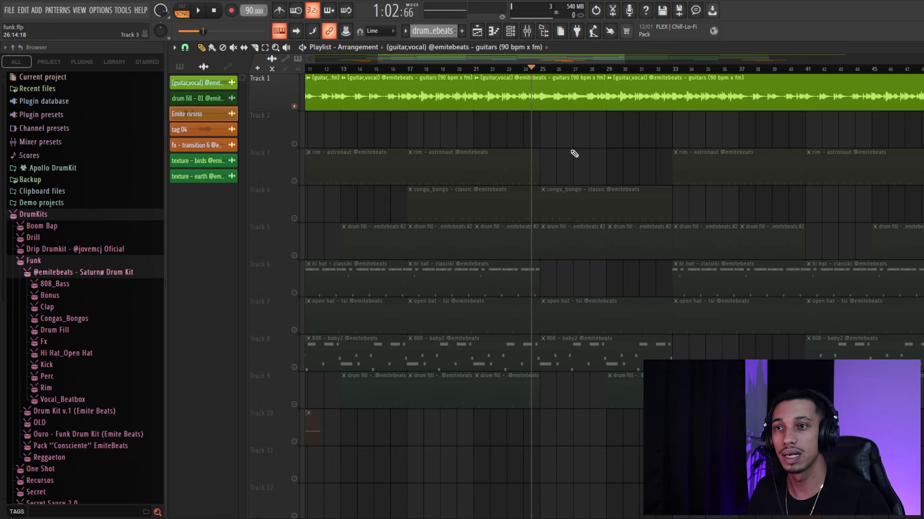
# Return the playhead to the start of the song and unsolo Track 1 so that all arrangement tracks are active
pyautogui.scroll(-3, 574, 153)
pyautogui.moveTo(413, 68); pyautogui.dragTo(306, 144)
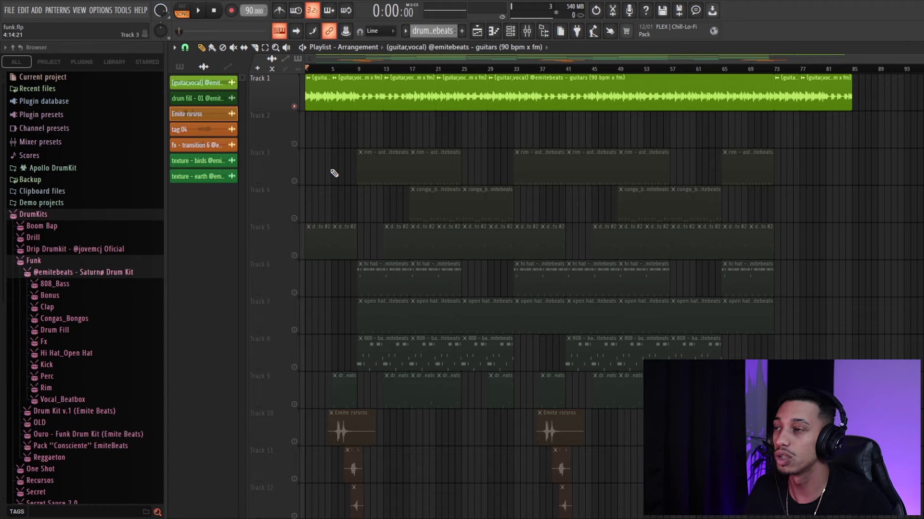
pyautogui.scroll(3, 342, 173)
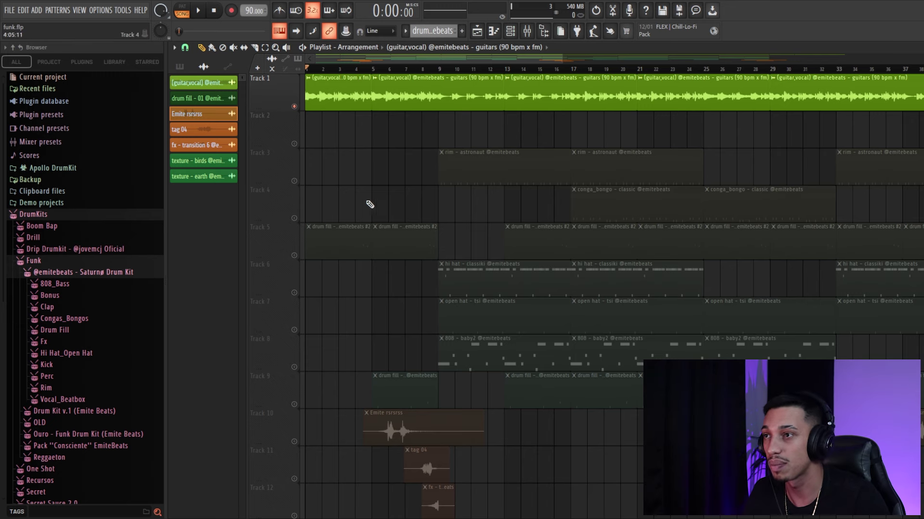
pyautogui.keyDown('ctrl'); pyautogui.click(294, 255); pyautogui.keyUp('ctrl')
pyautogui.keyDown('ctrl'); pyautogui.click(293, 255); pyautogui.keyUp('ctrl')
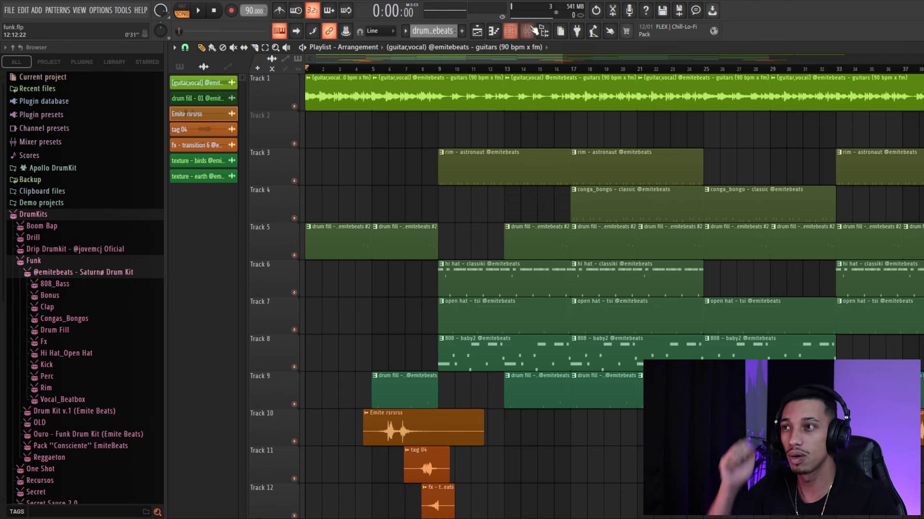
pyautogui.click(526, 31)
pyautogui.click(526, 32)
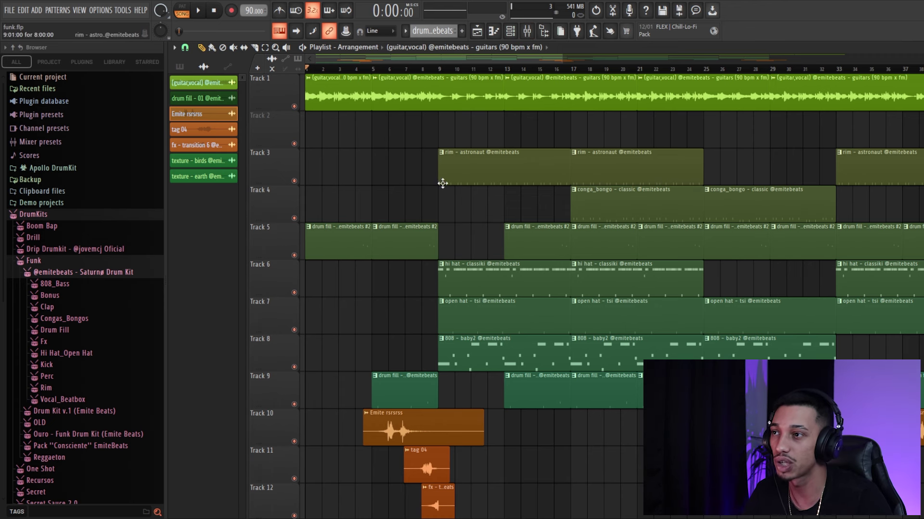
# Examine the notes of the rim - astronaut pattern on Track 3 in the piano roll, then close it
pyautogui.doubleClick(463, 172)
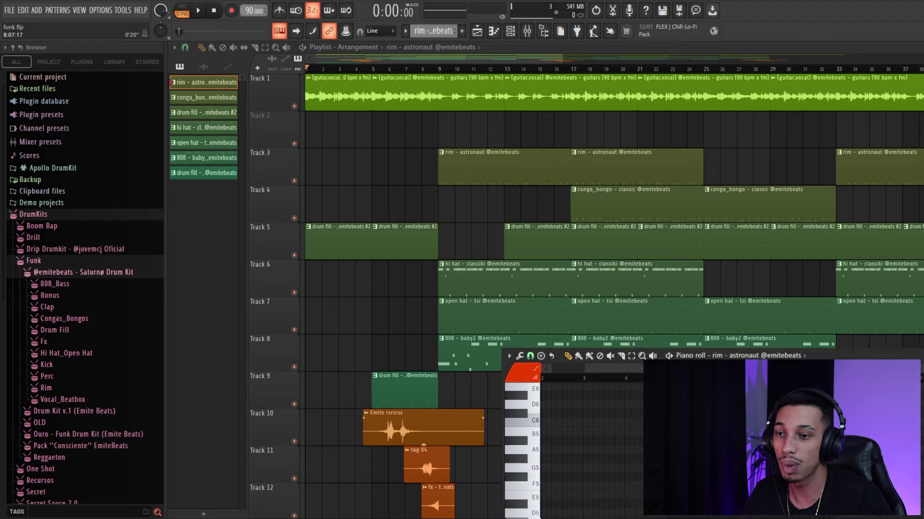
pyautogui.scroll(5, 547, 227)
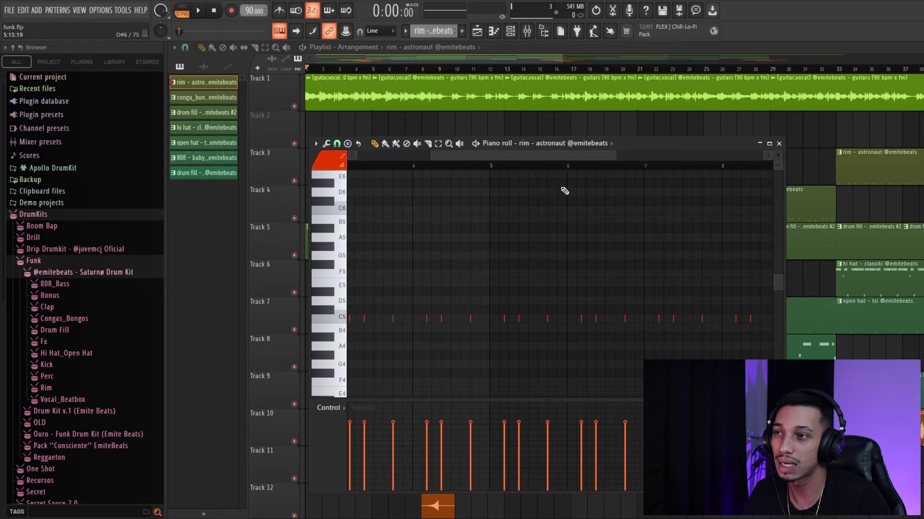
pyautogui.scroll(-3, 549, 164)
pyautogui.scroll(-5, 550, 229)
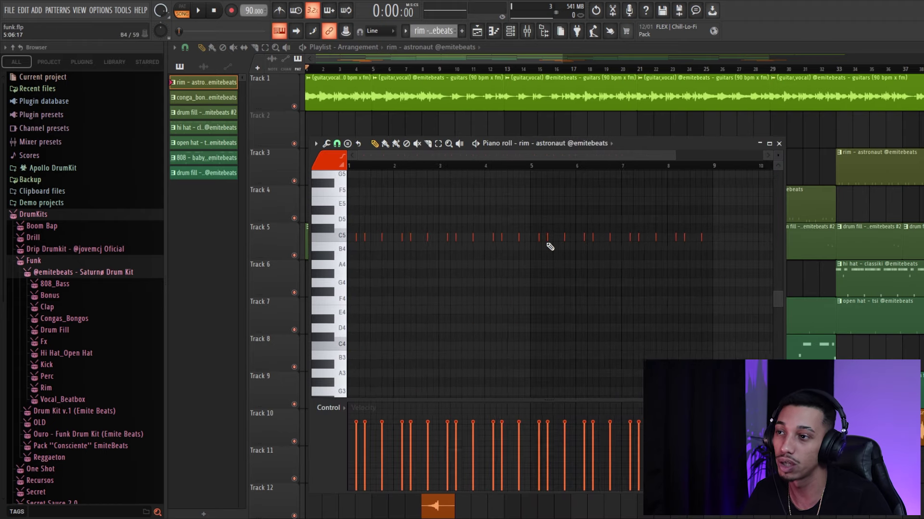
pyautogui.click(778, 143)
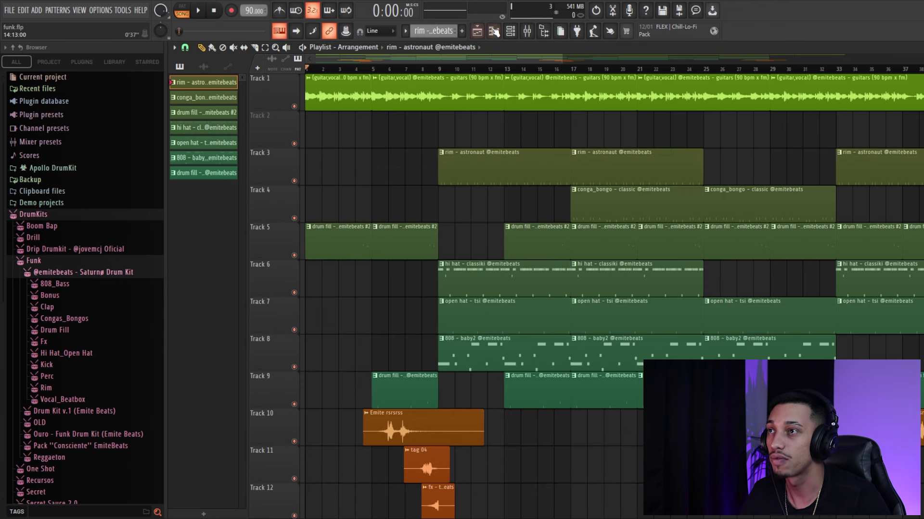
# Open the rim channel's notes from the channel rack and play the rim - astronaut pattern on its own
pyautogui.click(510, 30)
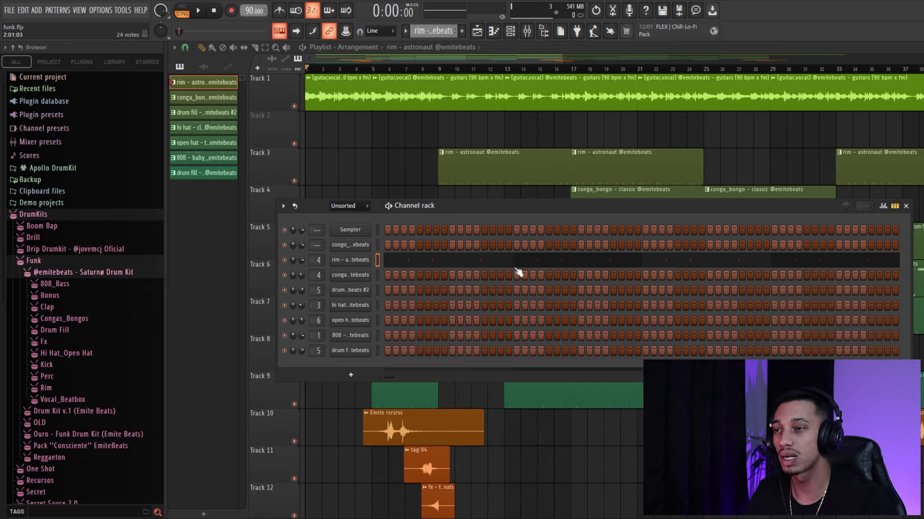
pyautogui.click(417, 262)
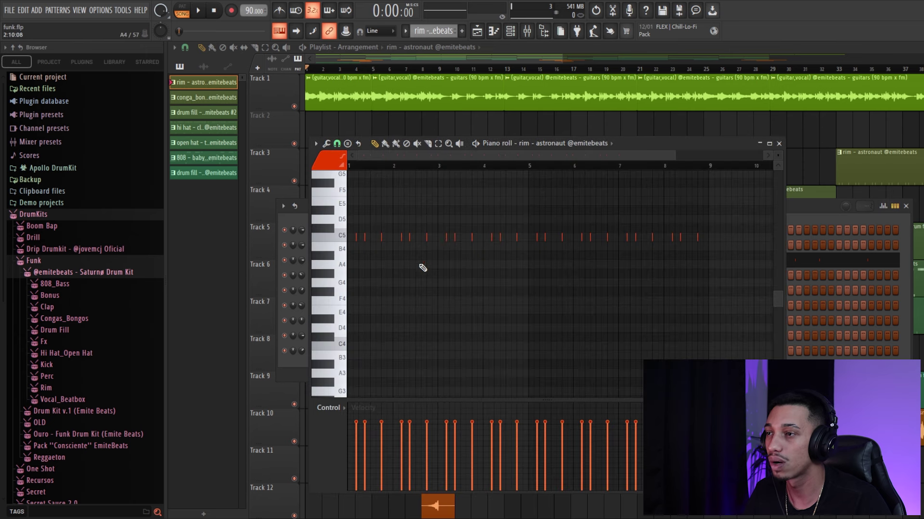
pyautogui.press('space')
pyautogui.scroll(1, 357, 214)
pyautogui.keyDown('ctrl'); pyautogui.scroll(4, 357, 214); pyautogui.keyUp('ctrl')
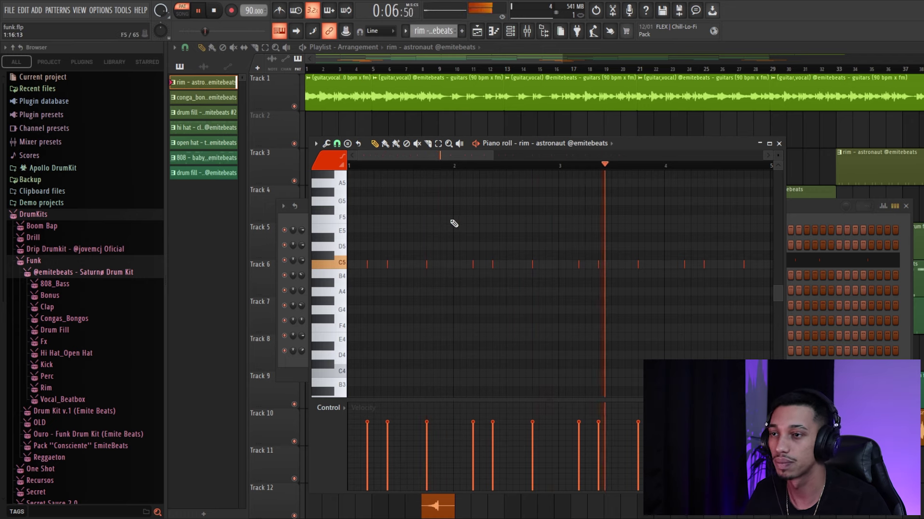
pyautogui.press('space')
pyautogui.scroll(-3, 457, 265)
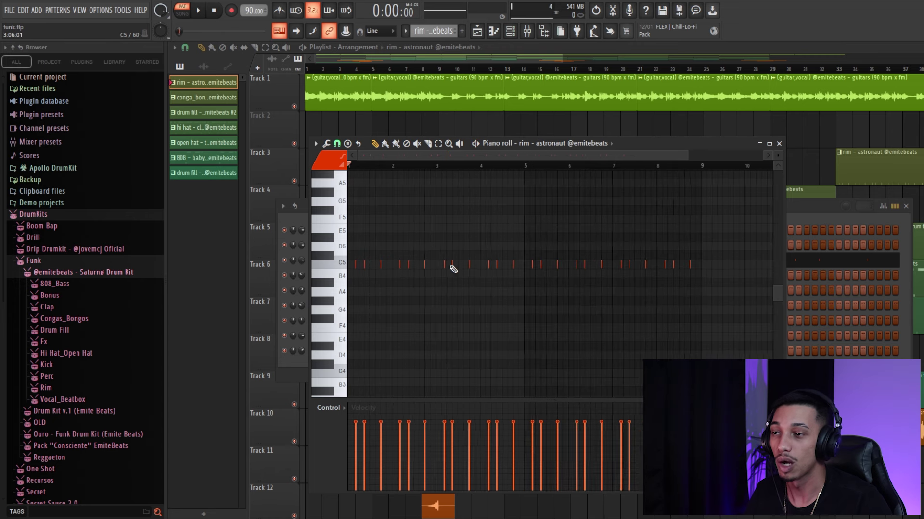
# Try lowering three rim notes around bar 2 to B4 and play the pattern, then close the piano roll and channel rack
pyautogui.scroll(3, 421, 305)
pyautogui.moveTo(495, 337); pyautogui.dragTo(419, 197)
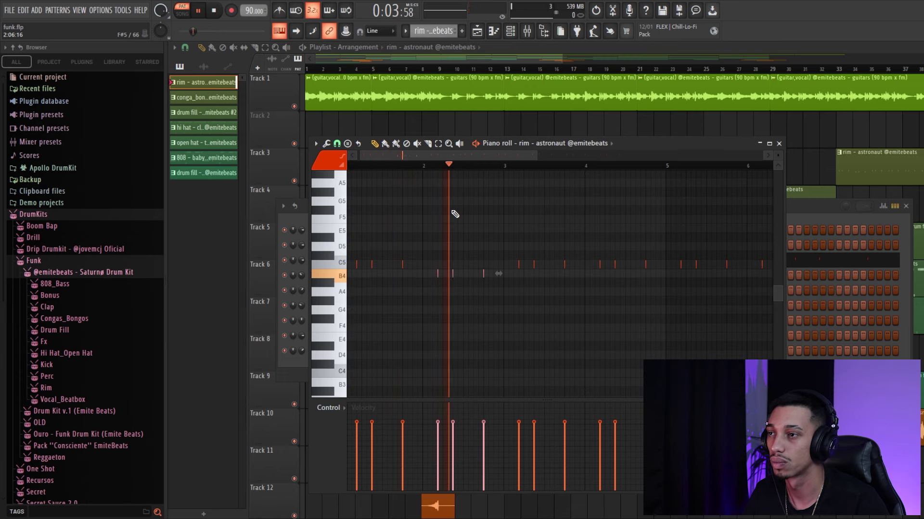
pyautogui.press('space')
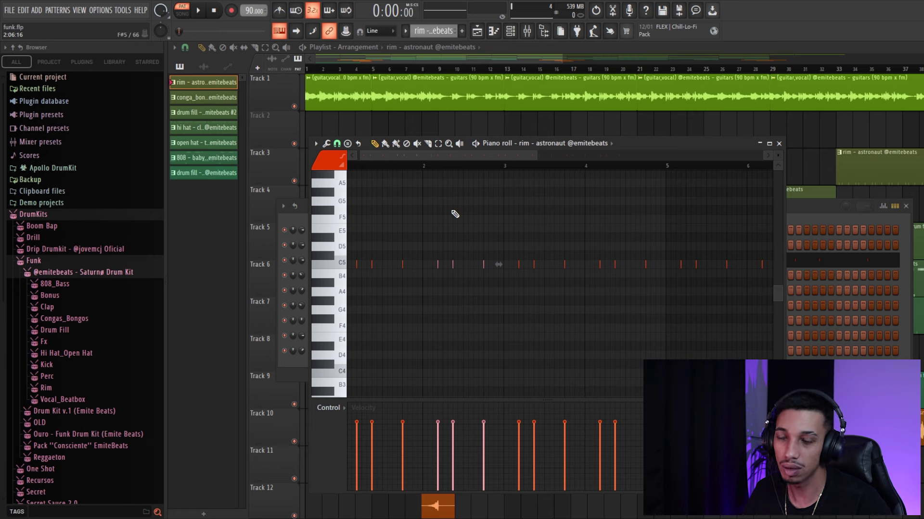
pyautogui.click(778, 143)
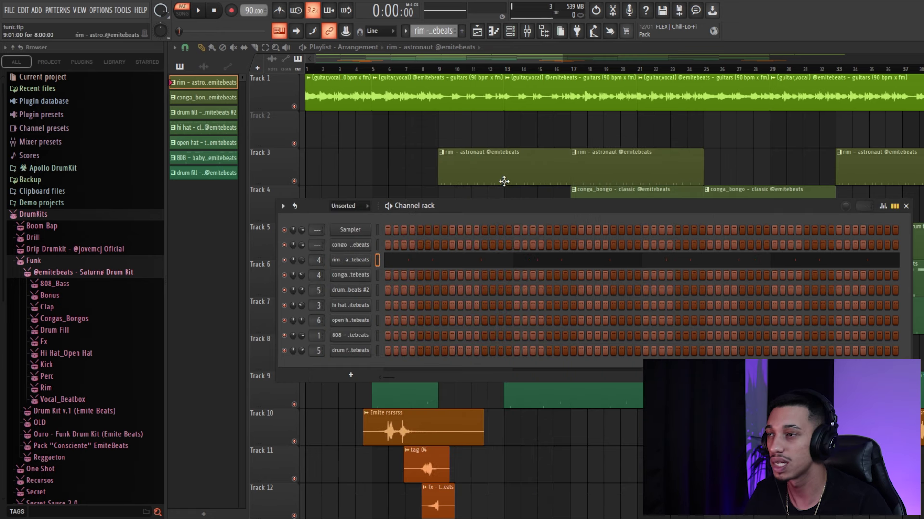
pyautogui.press('F6')
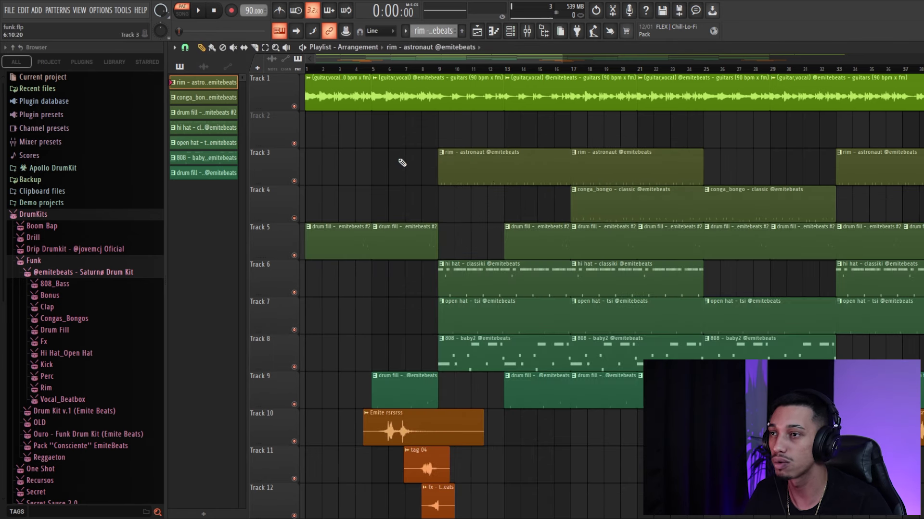
# Open the conga_bongo - classic pattern on Track 4 in the piano roll, select its notes, play the pattern on its own and close it
pyautogui.doubleClick(609, 207)
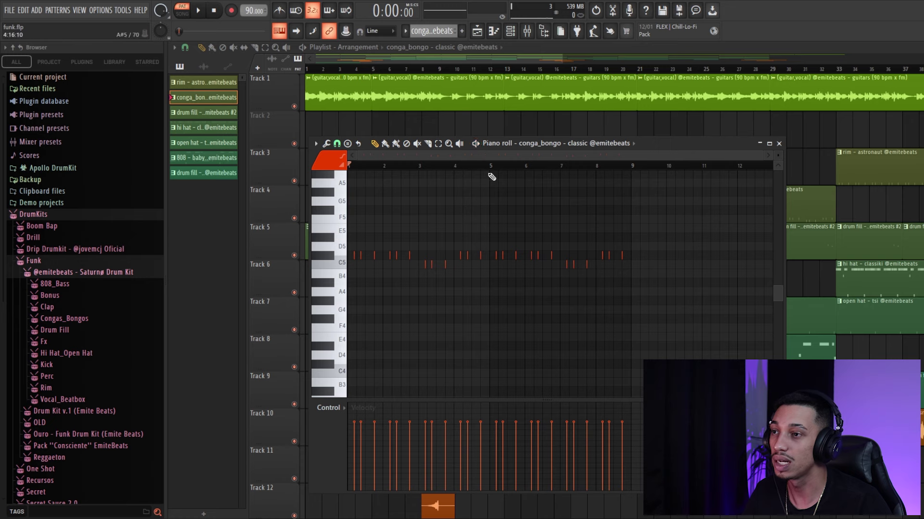
pyautogui.moveTo(645, 333); pyautogui.dragTo(354, 208)
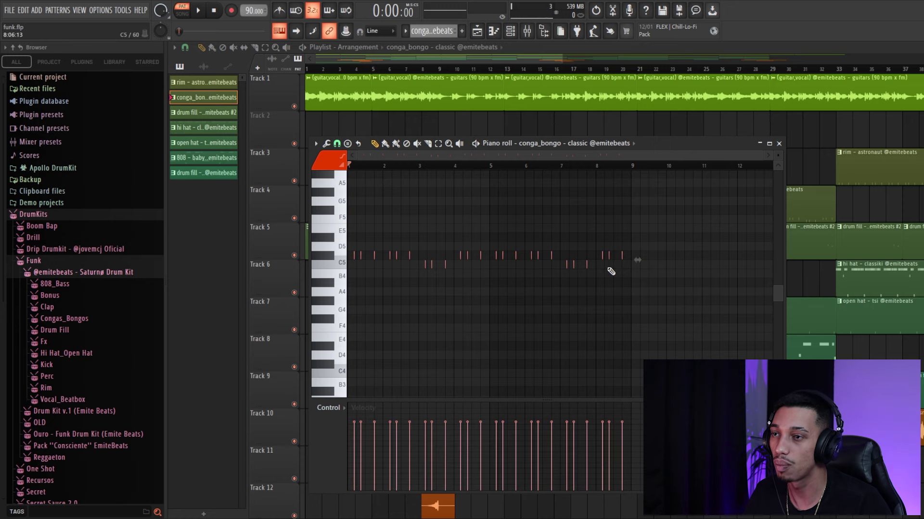
pyautogui.moveTo(426, 296); pyautogui.dragTo(355, 202)
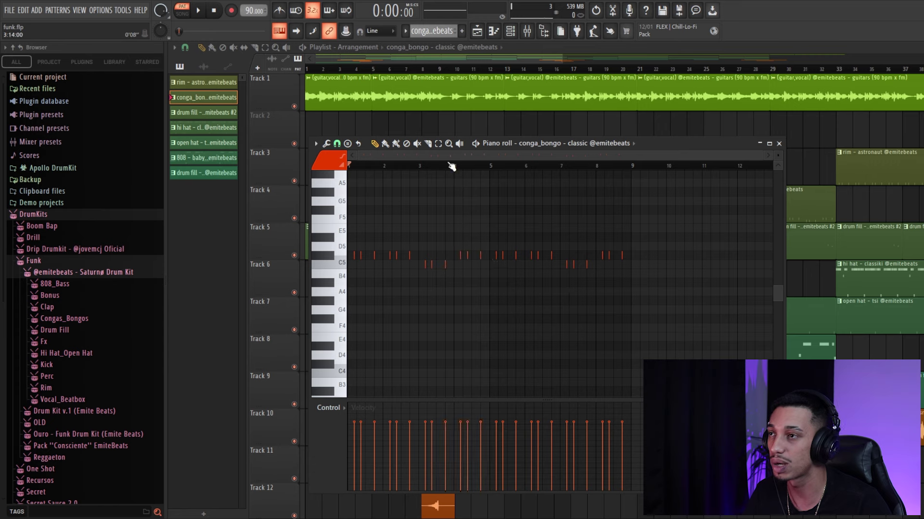
pyautogui.press('space')
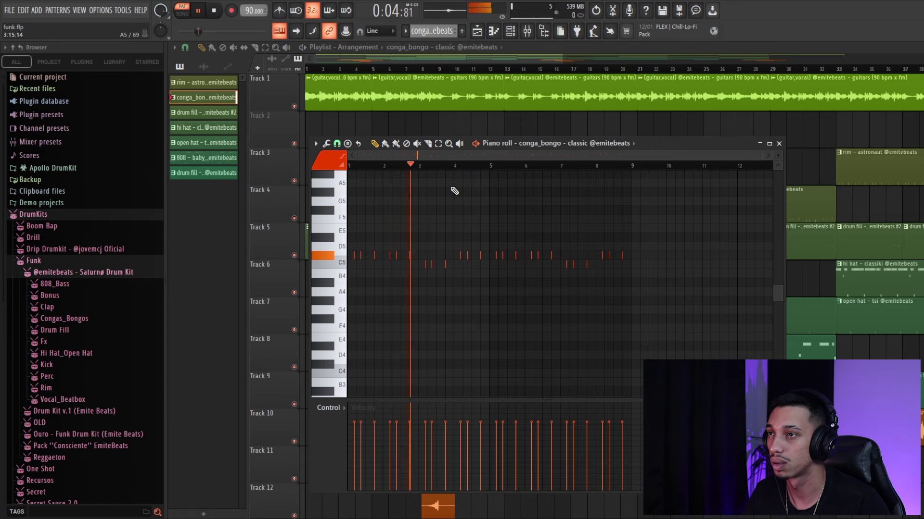
pyautogui.press('space')
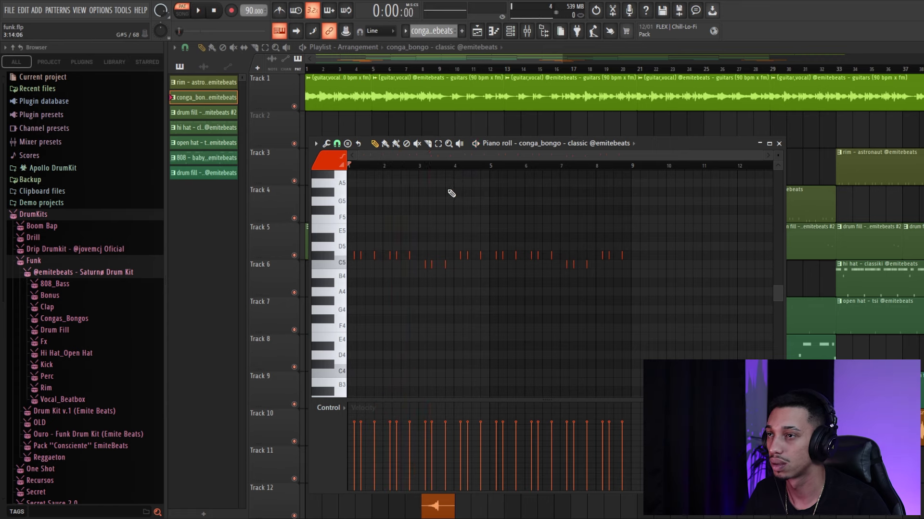
pyautogui.click(779, 144)
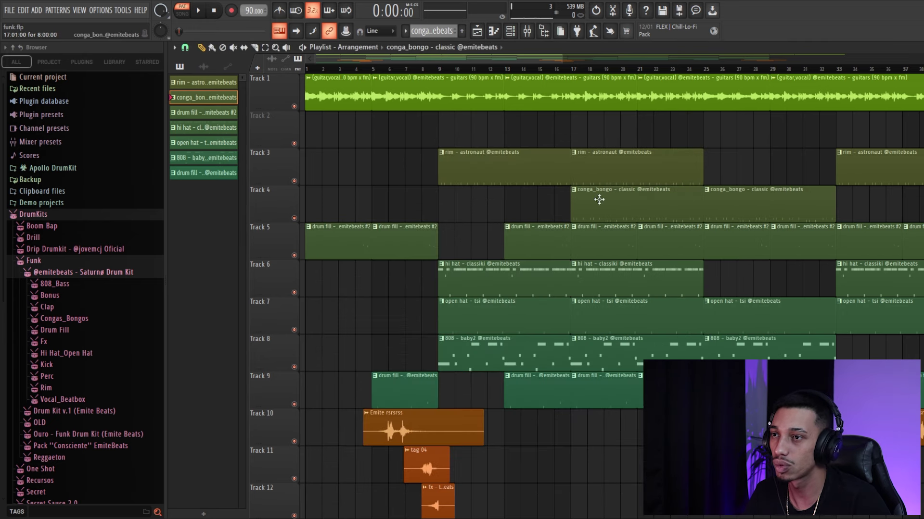
# Open the drum fill - 01 #2 pattern from Track 5, play it from just before its two notes, then close the piano roll
pyautogui.scroll(-2, 320, 226)
pyautogui.scroll(2, 332, 247)
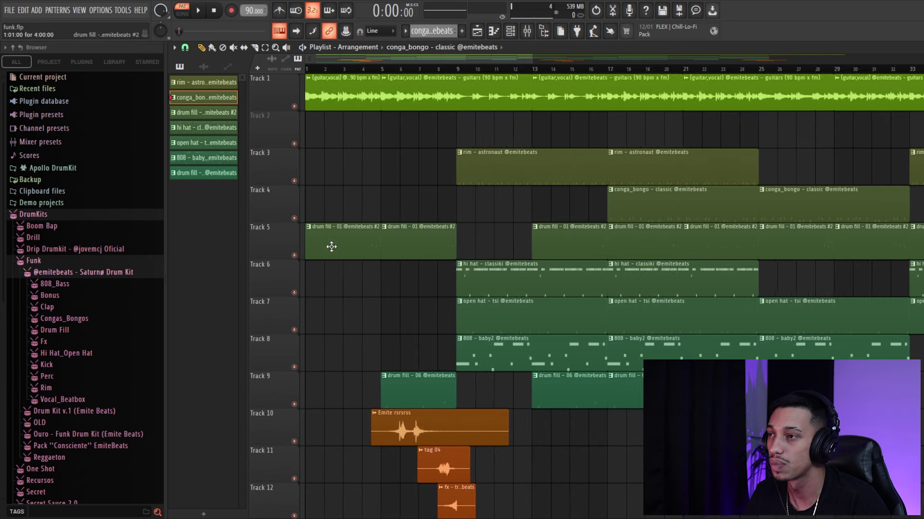
pyautogui.doubleClick(335, 237)
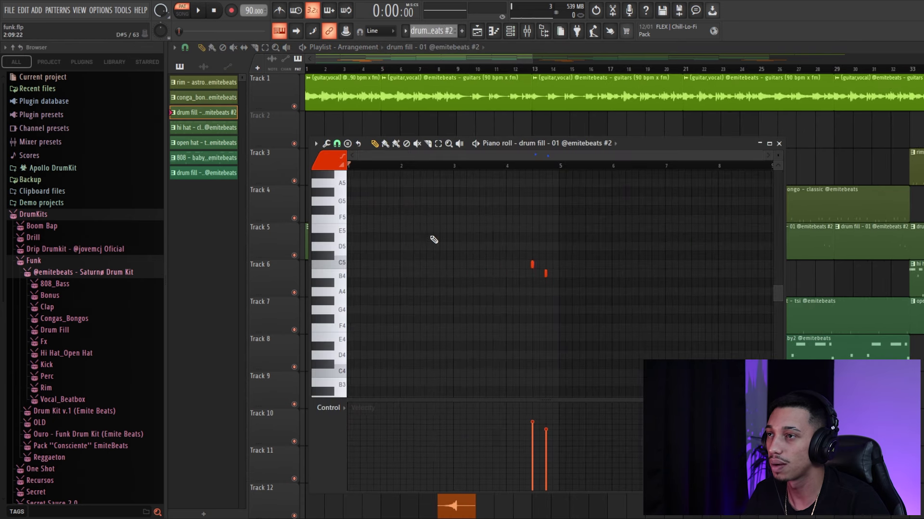
pyautogui.scroll(1, 532, 252)
pyautogui.scroll(3, 520, 251)
pyautogui.click(519, 165)
pyautogui.scroll(-3, 588, 241)
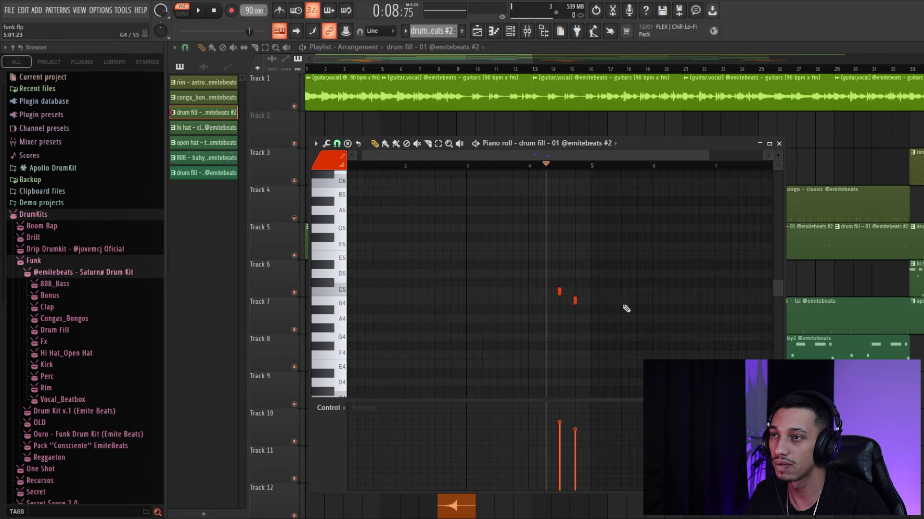
pyautogui.press('space')
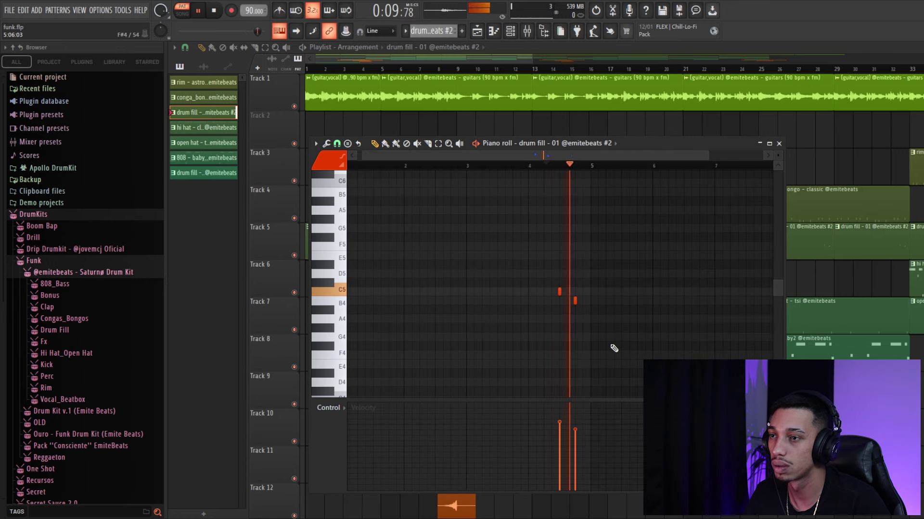
pyautogui.press('space')
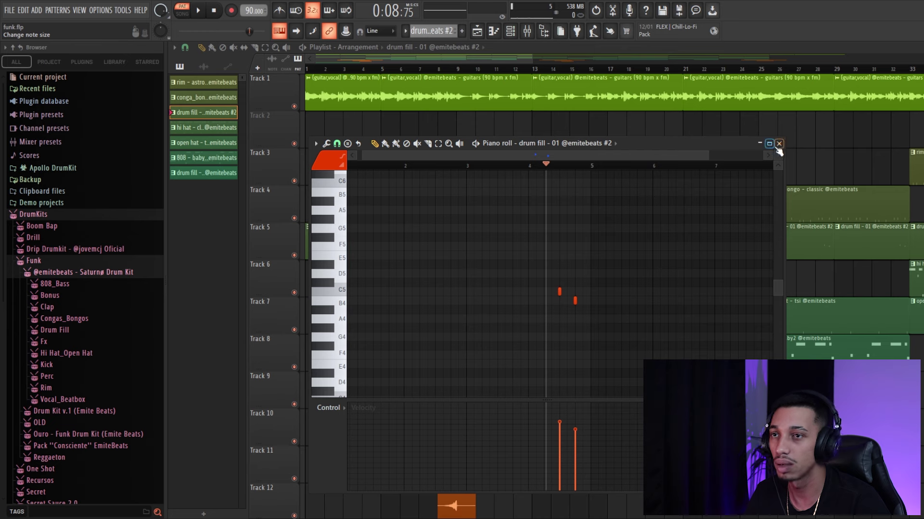
pyautogui.click(779, 144)
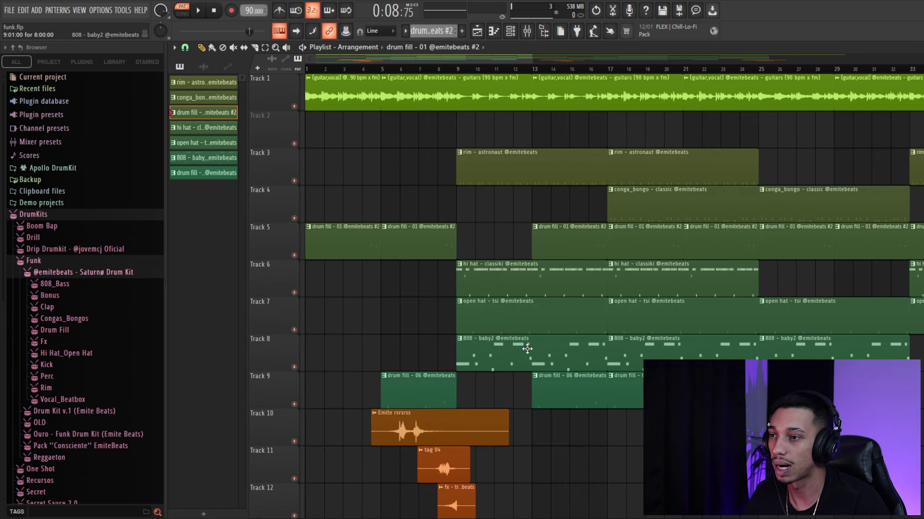
# Open the drum fill - 06 pattern from Track 9, play it, skipping ahead to just before the second note, then close the piano roll
pyautogui.doubleClick(428, 394)
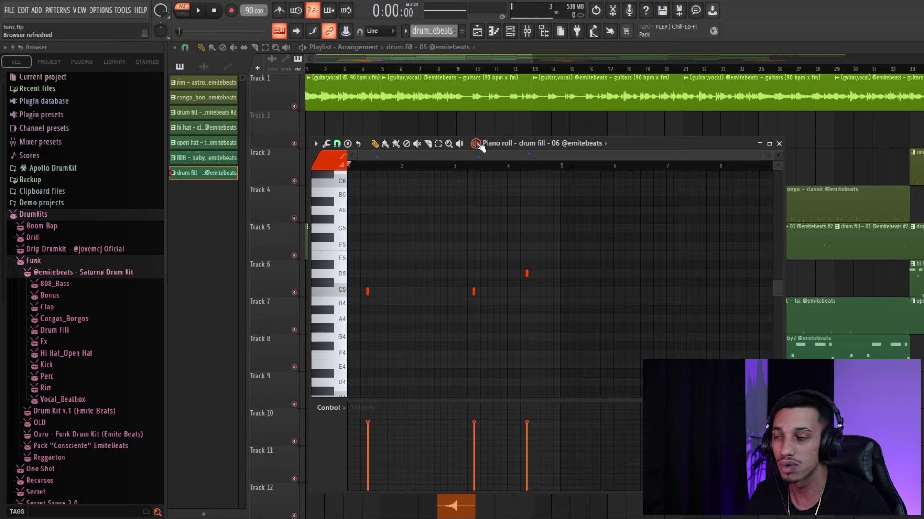
pyautogui.press('space')
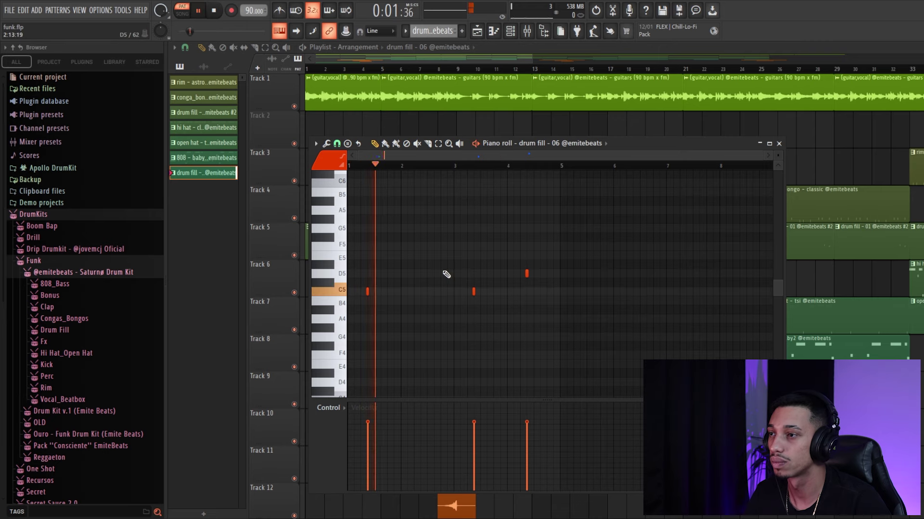
pyautogui.click(476, 166)
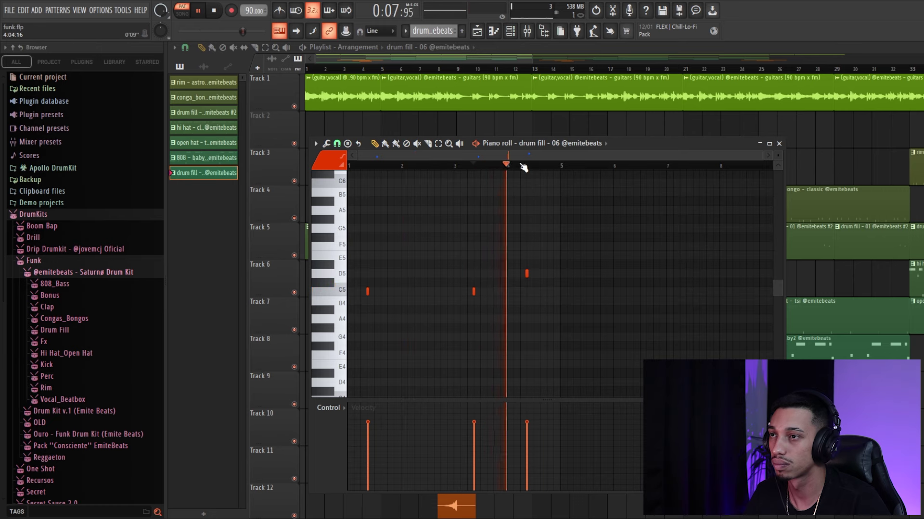
pyautogui.press('space')
pyautogui.click(779, 144)
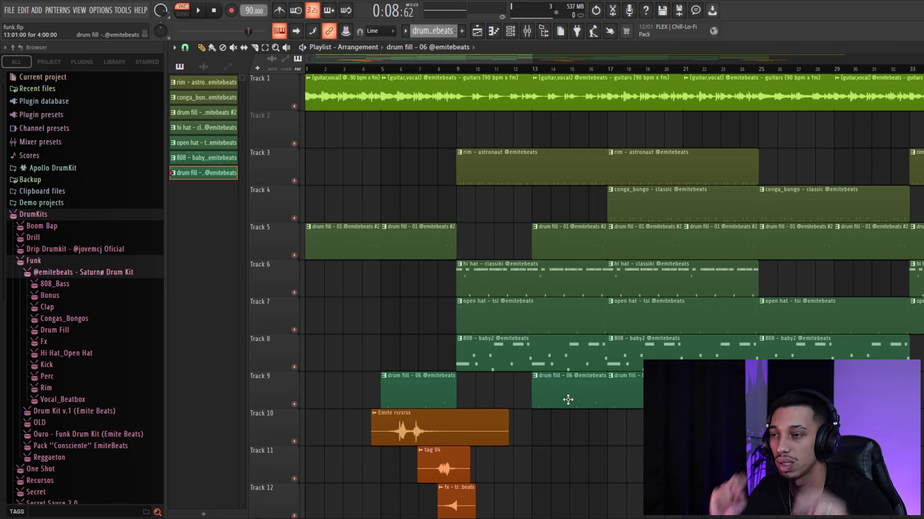
# Play the open hat - tsi pattern from Track 7 in the piano roll, skipping ahead to successive notes, then close it
pyautogui.doubleClick(513, 325)
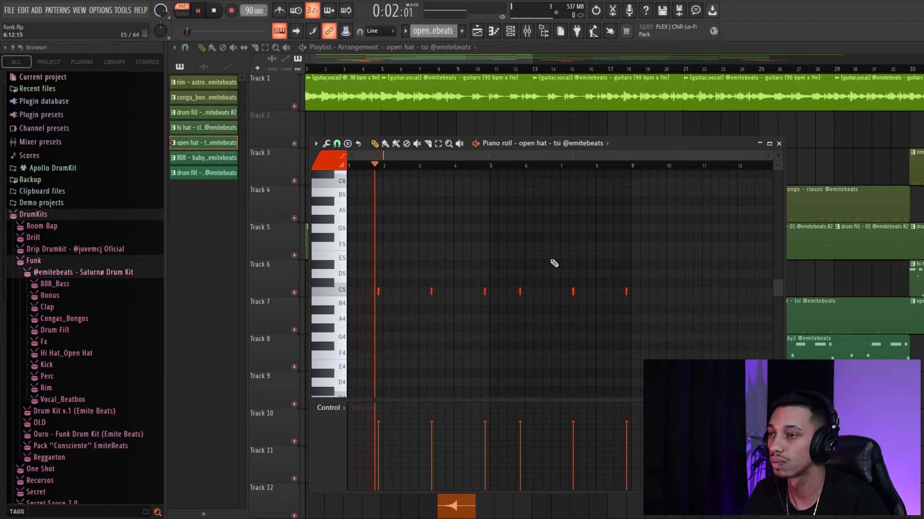
pyautogui.click(428, 166)
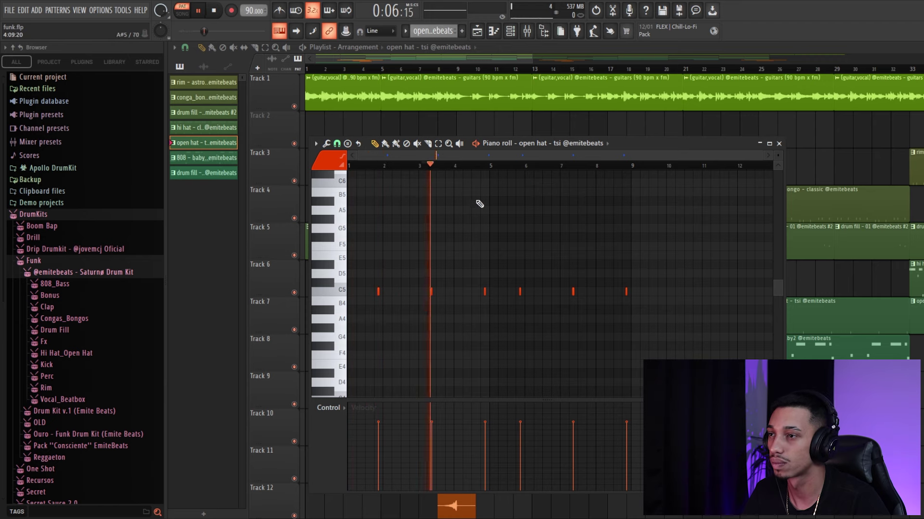
pyautogui.click(479, 166)
pyautogui.press('space')
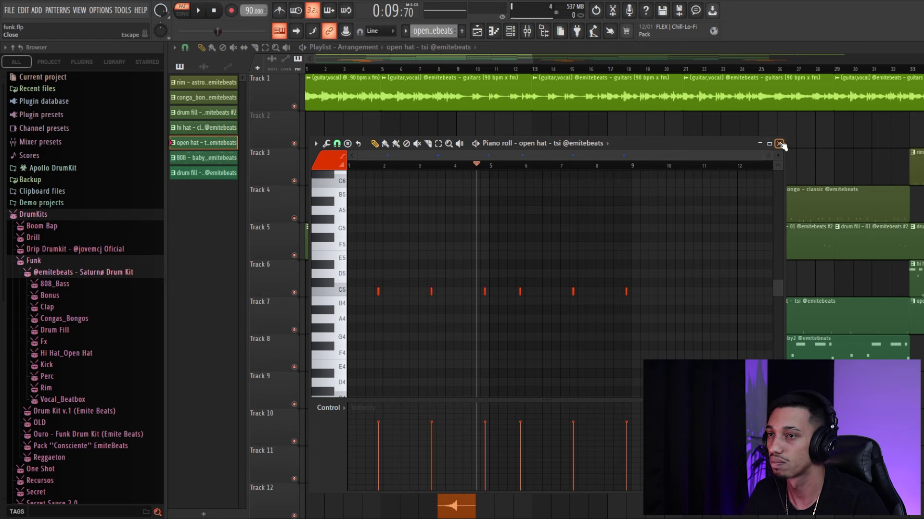
pyautogui.click(779, 144)
# Open the hi hat - classiki pattern from Track 6 and examine its notes across the octaves, removing any note added by accident
pyautogui.scroll(-3, 439, 344)
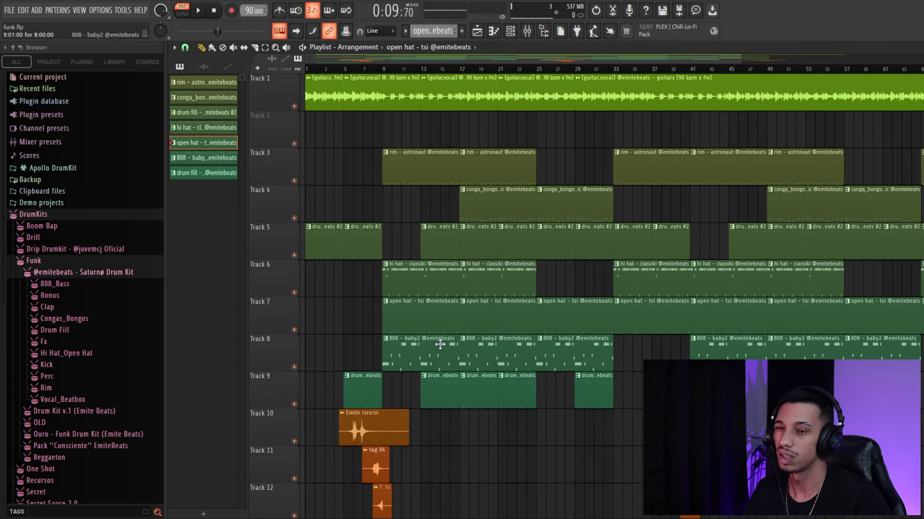
pyautogui.scroll(-2, 398, 281)
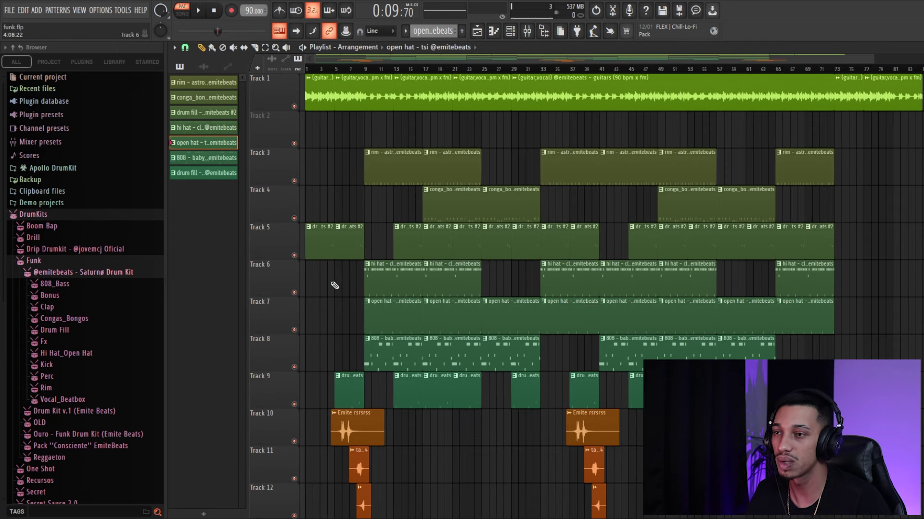
pyautogui.scroll(5, 336, 287)
pyautogui.click(430, 285)
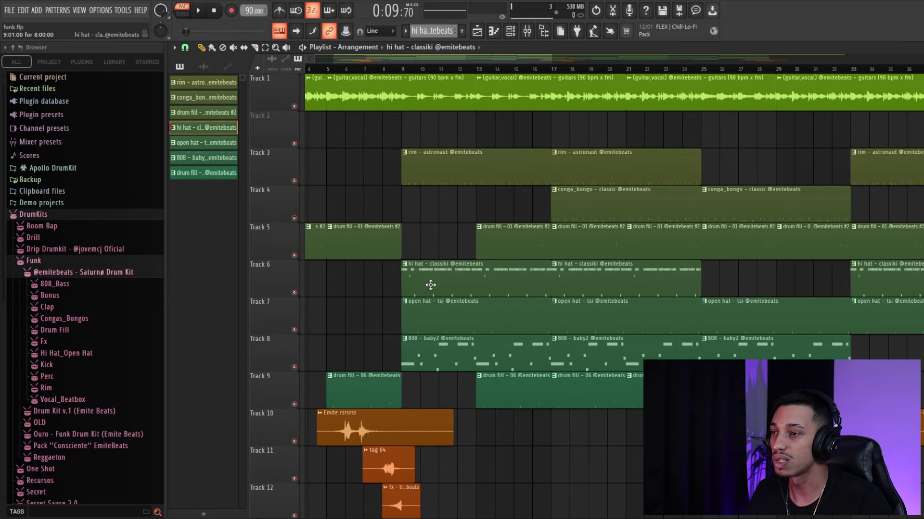
pyautogui.doubleClick(430, 285)
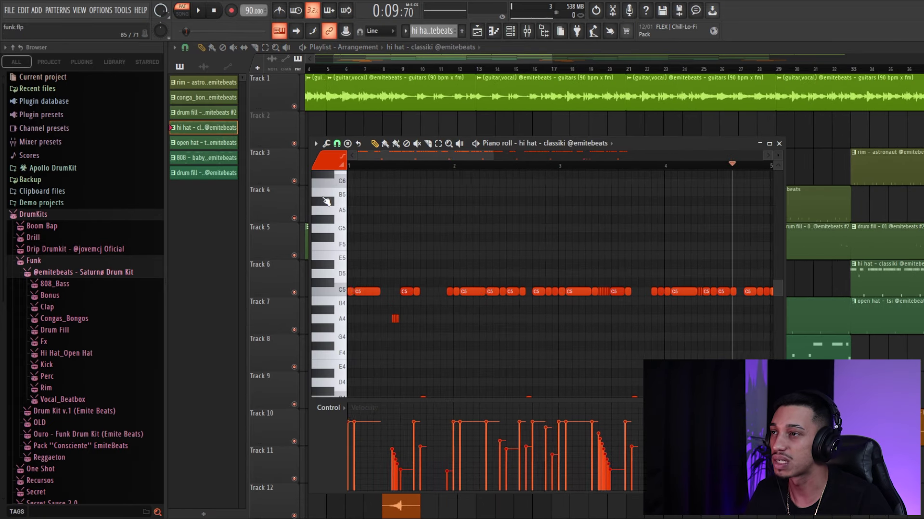
pyautogui.scroll(3, 441, 186)
pyautogui.click(410, 174)
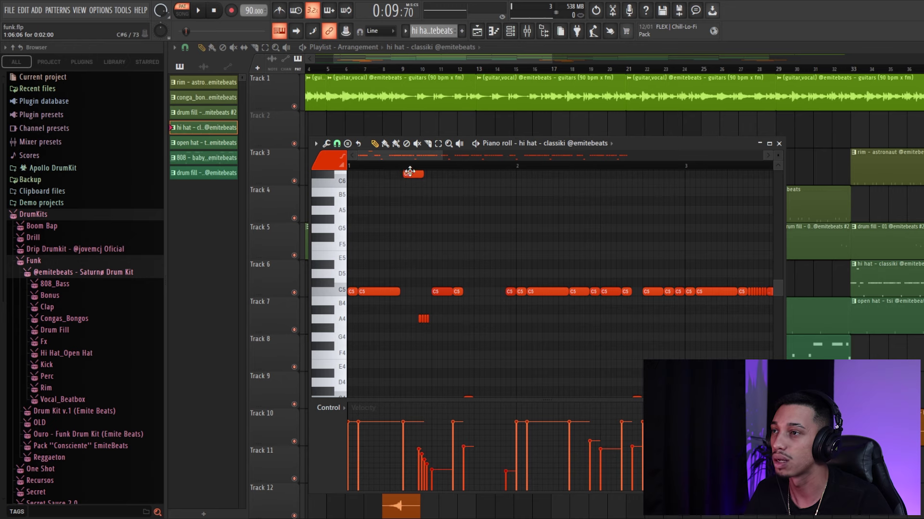
pyautogui.rightClick(410, 173)
pyautogui.scroll(-3, 400, 258)
pyautogui.scroll(-2, 599, 322)
pyautogui.scroll(-3, 600, 206)
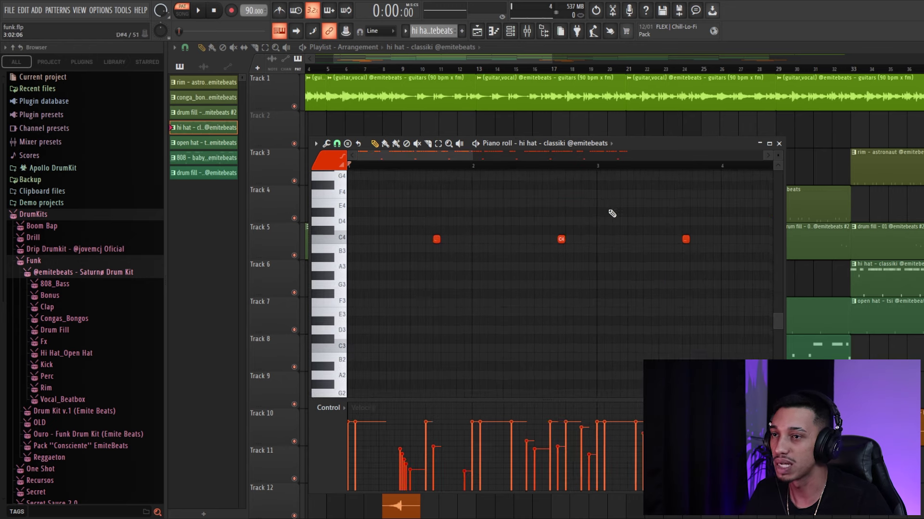
pyautogui.scroll(-1, 447, 239)
pyautogui.scroll(4, 402, 298)
pyautogui.scroll(2, 378, 206)
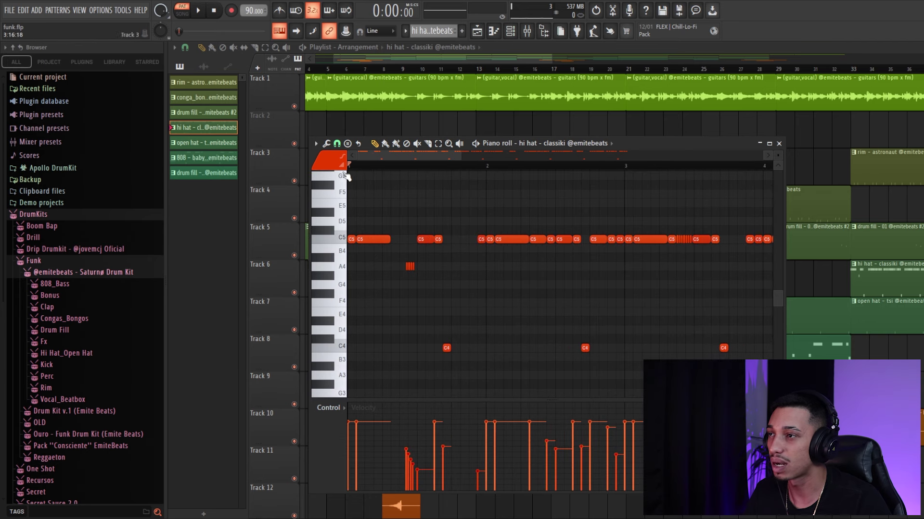
# Play the hi hat - classiki pattern on its own from the start, then stop playback and close the piano roll
pyautogui.press('space')
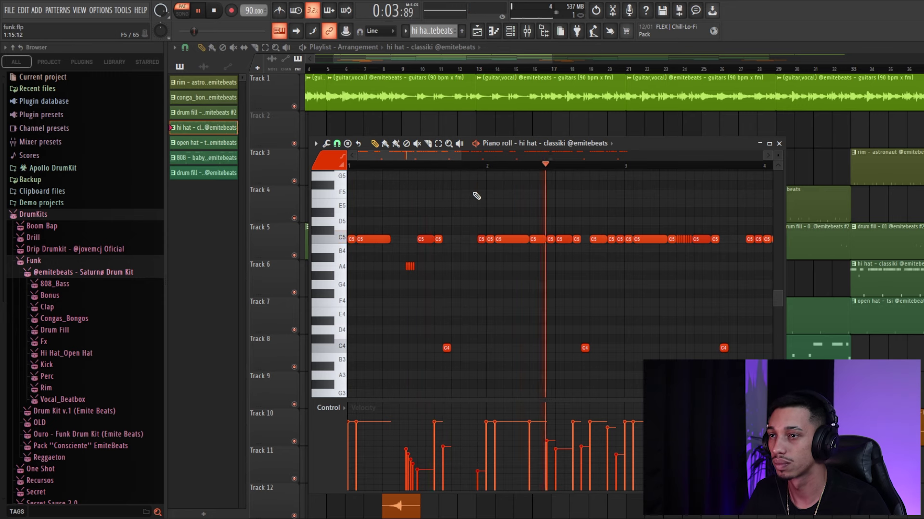
pyautogui.scroll(-1, 481, 200)
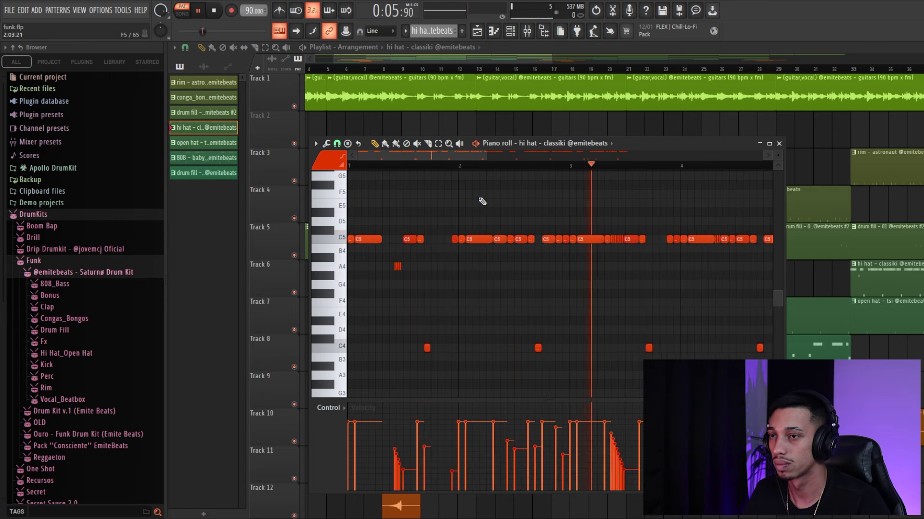
pyautogui.scroll(-1, 482, 201)
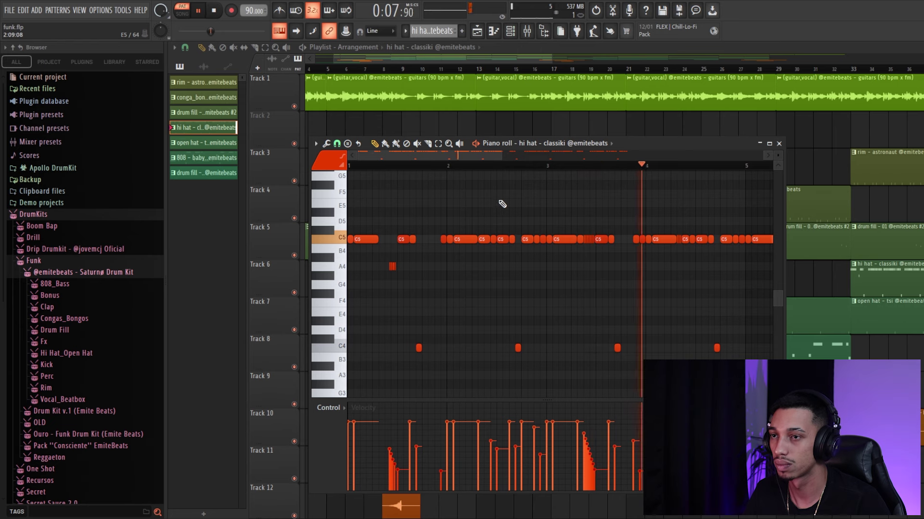
pyautogui.scroll(-1, 513, 221)
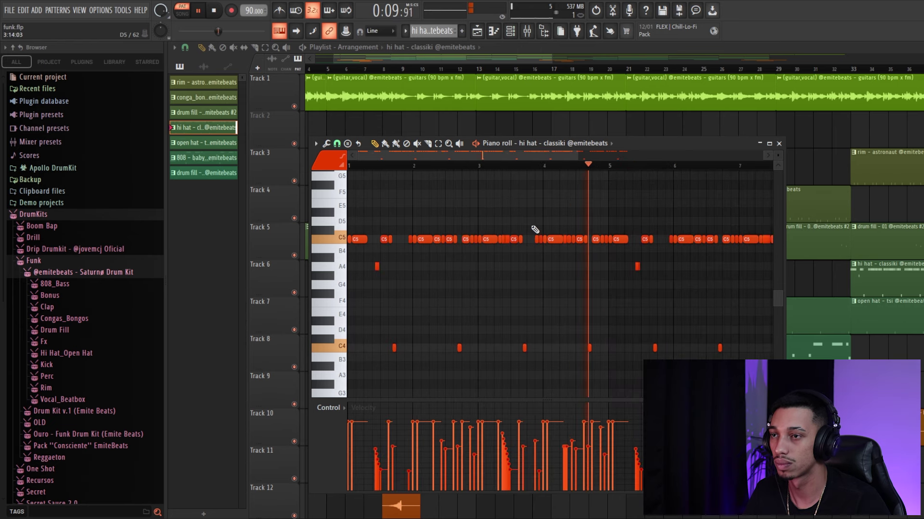
pyautogui.press('space')
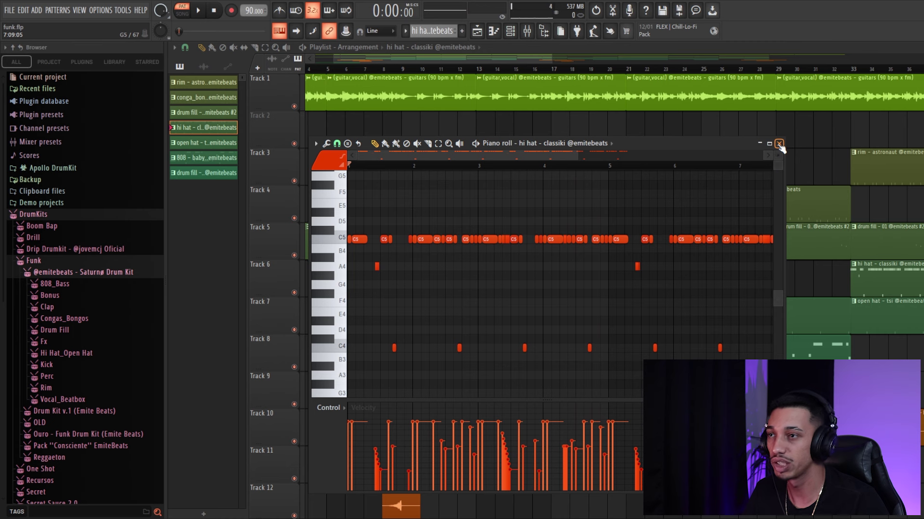
pyautogui.click(779, 143)
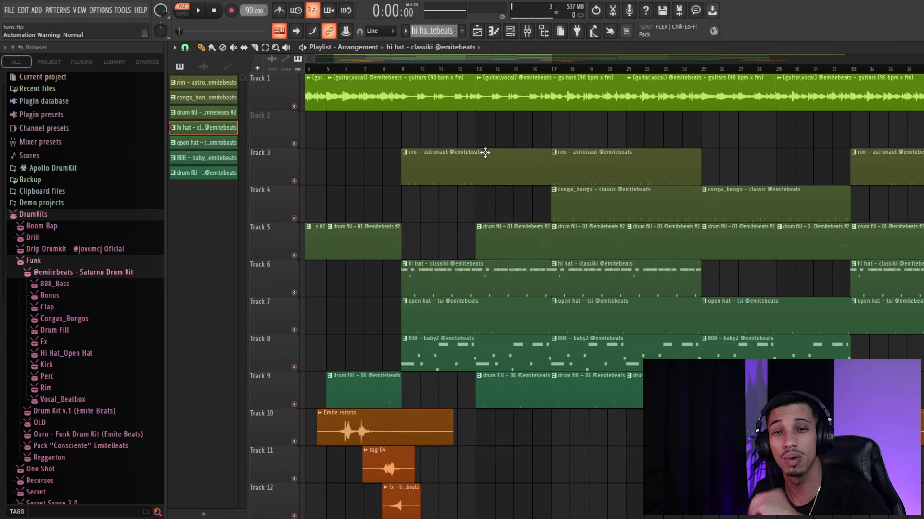
# Open the 808 - baby2 pattern from Track 8 in the piano roll and select all its notes to examine the bass line
pyautogui.doubleClick(491, 355)
pyautogui.scroll(5, 408, 315)
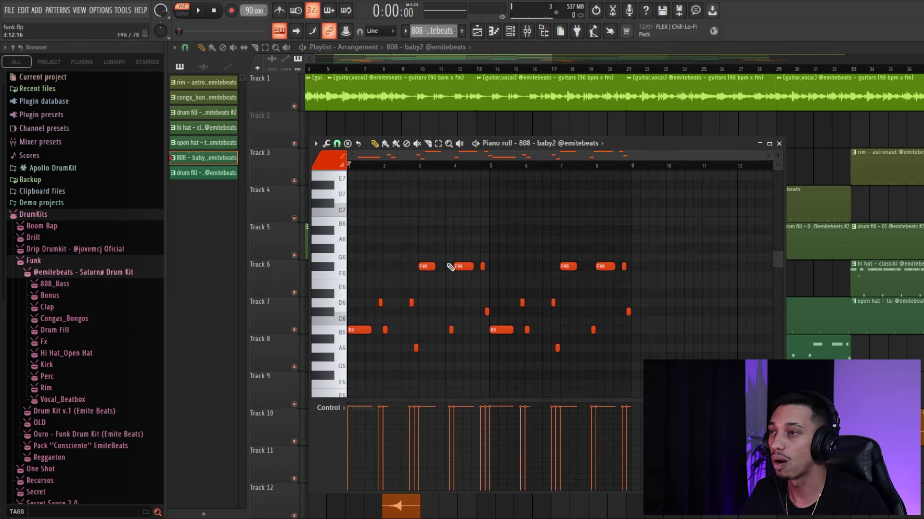
pyautogui.keyDown('ctrl'); pyautogui.scroll(2, 411, 190); pyautogui.keyUp('ctrl')
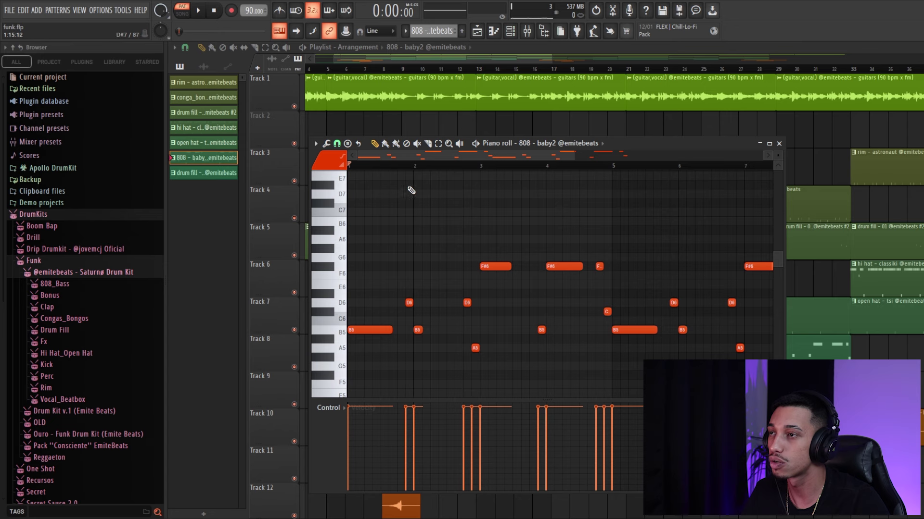
pyautogui.keyDown('ctrl'); pyautogui.scroll(-2, 387, 229); pyautogui.keyUp('ctrl')
pyautogui.moveTo(648, 370); pyautogui.dragTo(347, 197)
pyautogui.keyDown('ctrl'); pyautogui.scroll(4, 423, 190); pyautogui.keyUp('ctrl')
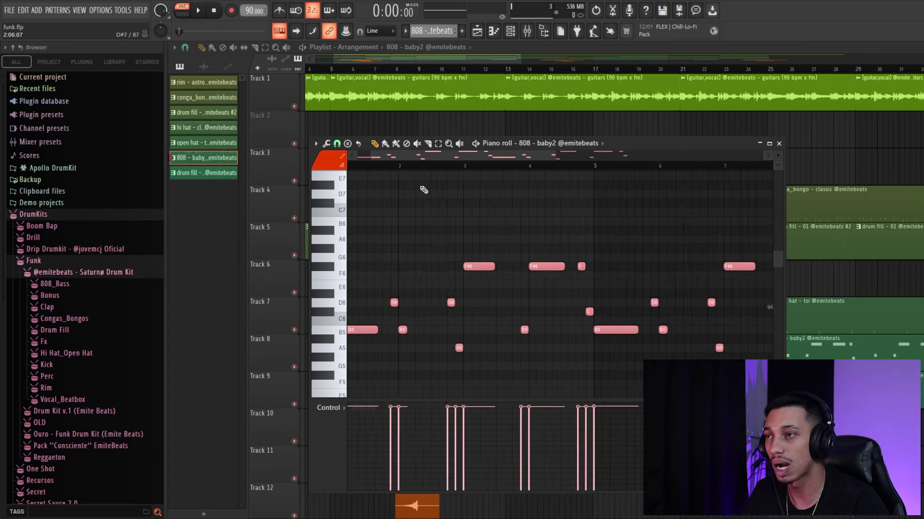
# Deselect the 808 - baby2 notes, play the pattern on its own from the start, then stop playback
pyautogui.click(407, 225)
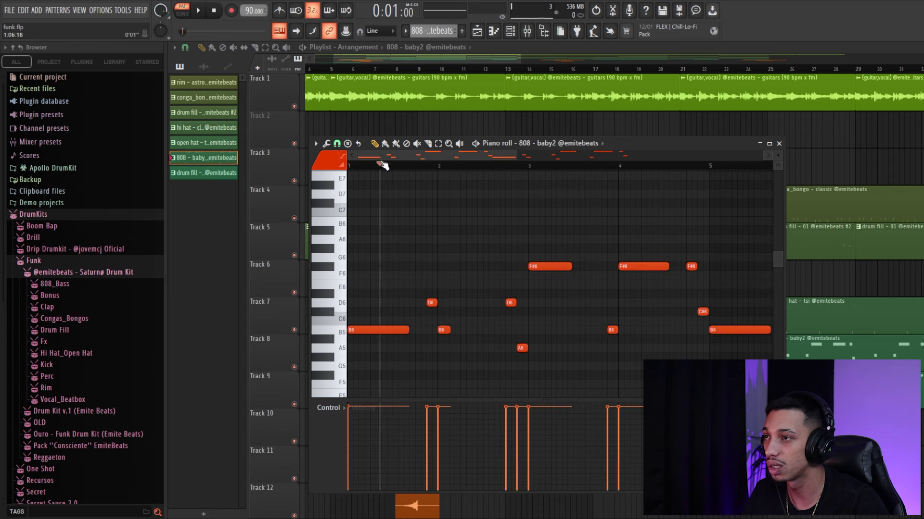
pyautogui.press('space')
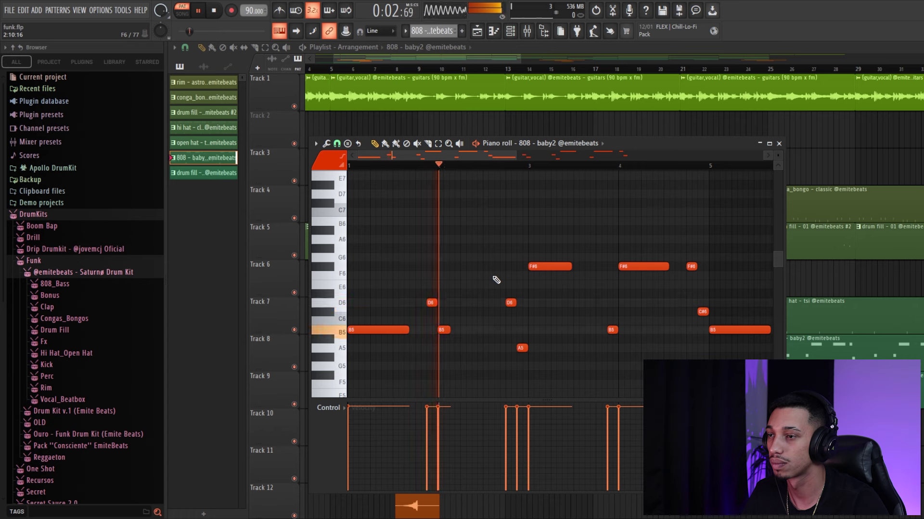
pyautogui.scroll(-2, 494, 290)
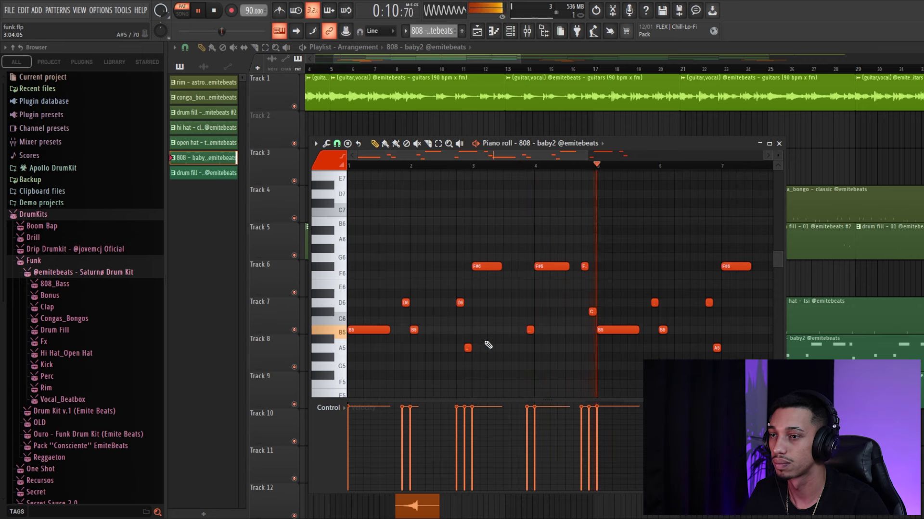
pyautogui.press('space')
pyautogui.scroll(-3, 470, 313)
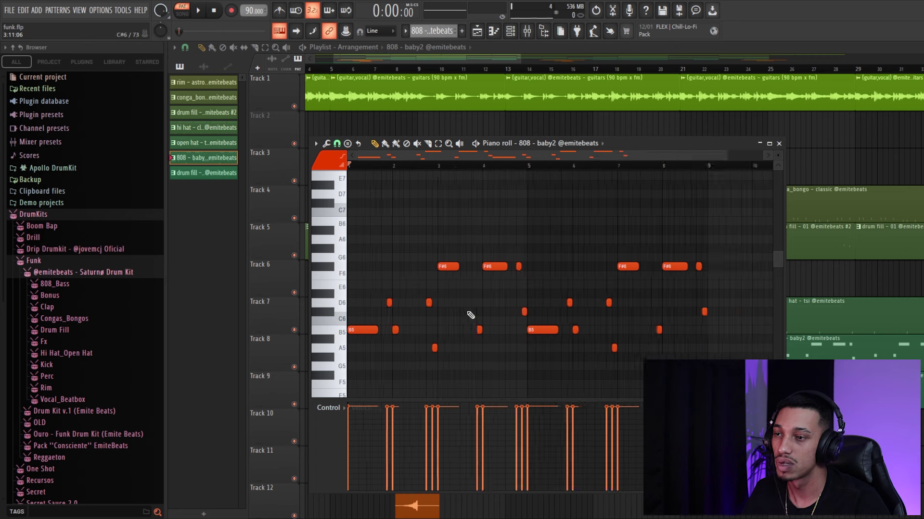
# Highlight all the 808 notes, the first B5 note, and groups of lower and higher notes, then close the piano roll
pyautogui.moveTo(347, 182); pyautogui.dragTo(660, 370)
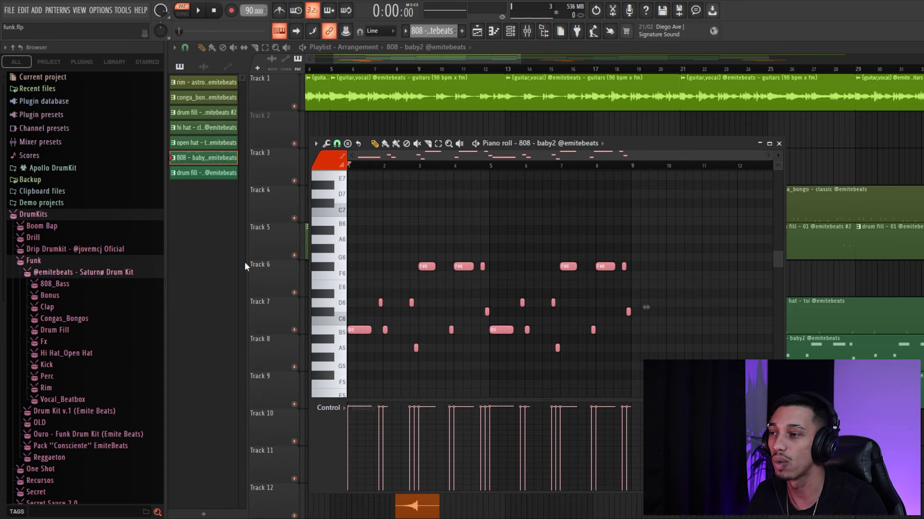
pyautogui.scroll(3, 416, 150)
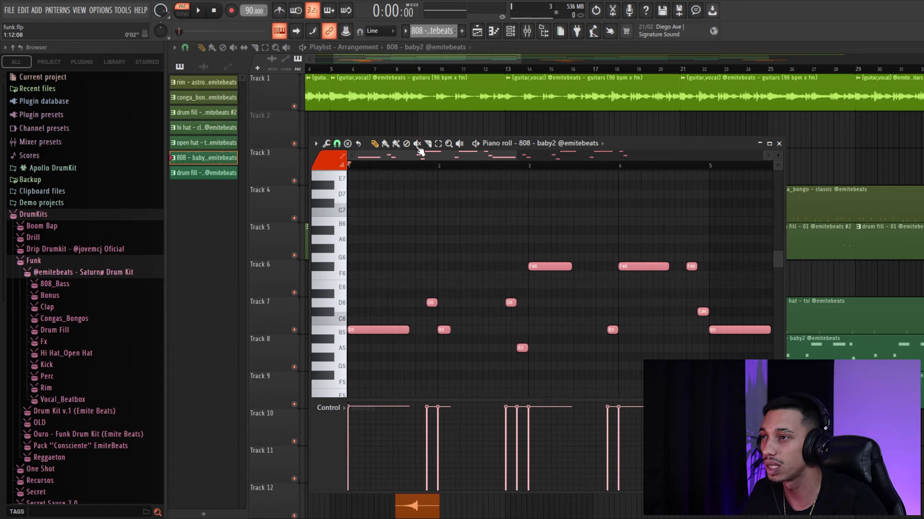
pyautogui.moveTo(373, 363); pyautogui.dragTo(373, 290)
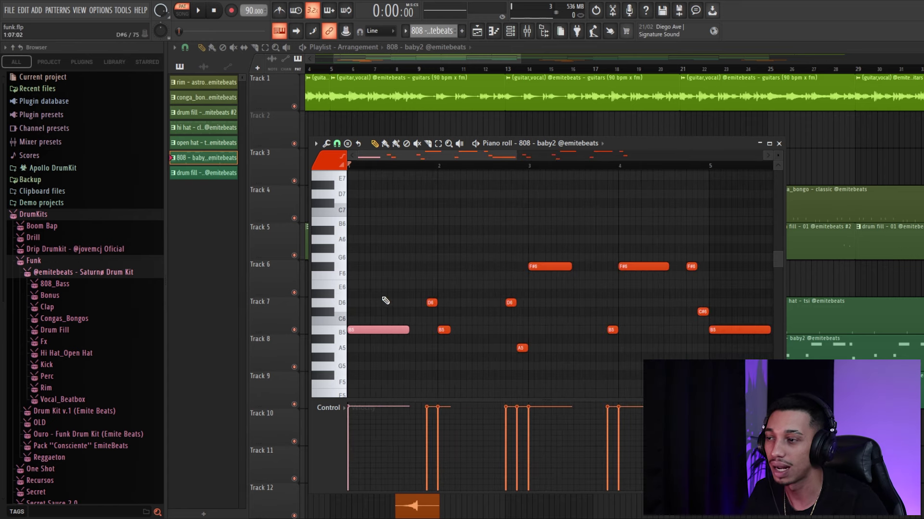
pyautogui.moveTo(378, 237); pyautogui.dragTo(591, 330)
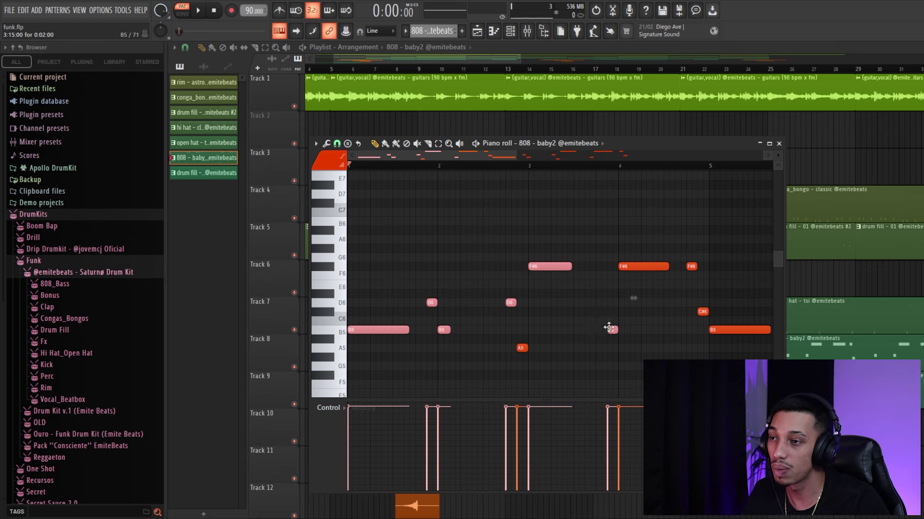
pyautogui.scroll(-3, 427, 262)
pyautogui.moveTo(358, 235); pyautogui.dragTo(741, 318)
pyautogui.scroll(2, 440, 306)
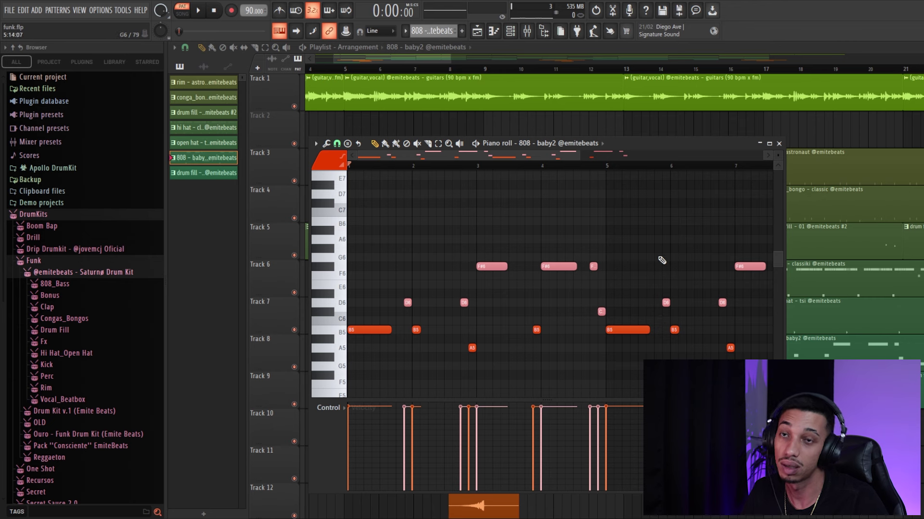
pyautogui.click(779, 144)
# Mute Tracks 1, 5, 6, 7 and 9 in the playlist, leaving the rim, conga and 808 tracks active
pyautogui.scroll(-4, 472, 177)
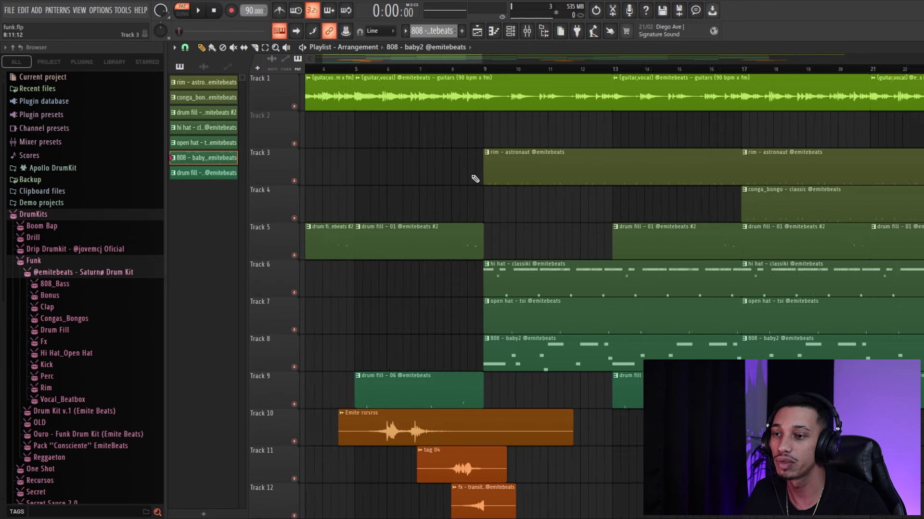
pyautogui.scroll(-3, 535, 402)
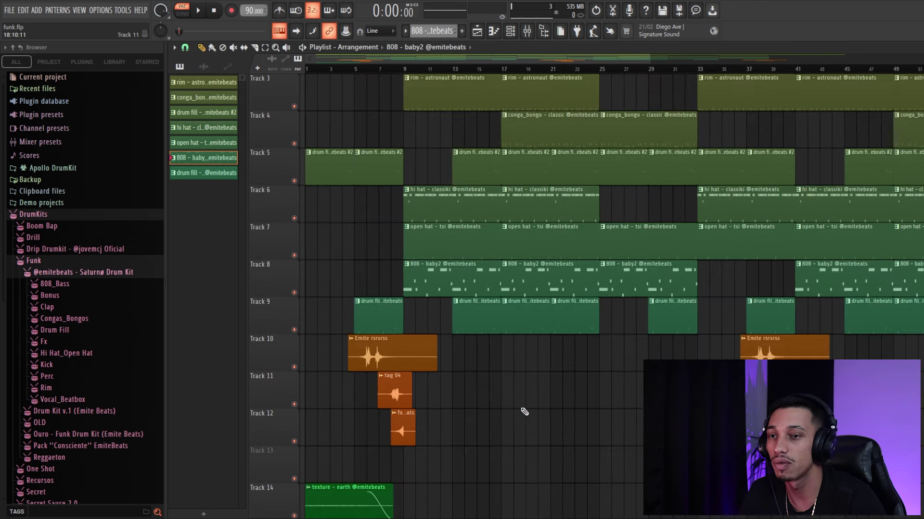
pyautogui.scroll(-2, 491, 386)
pyautogui.scroll(-2, 436, 409)
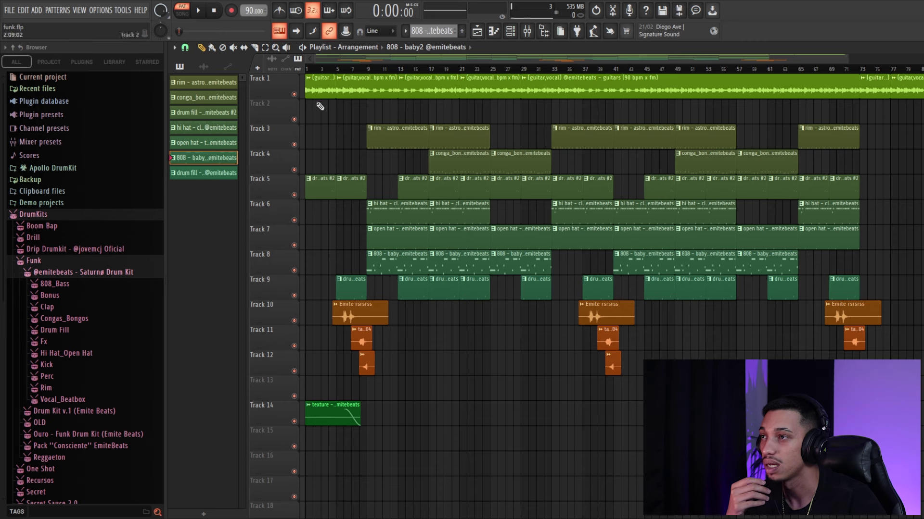
pyautogui.click(294, 95)
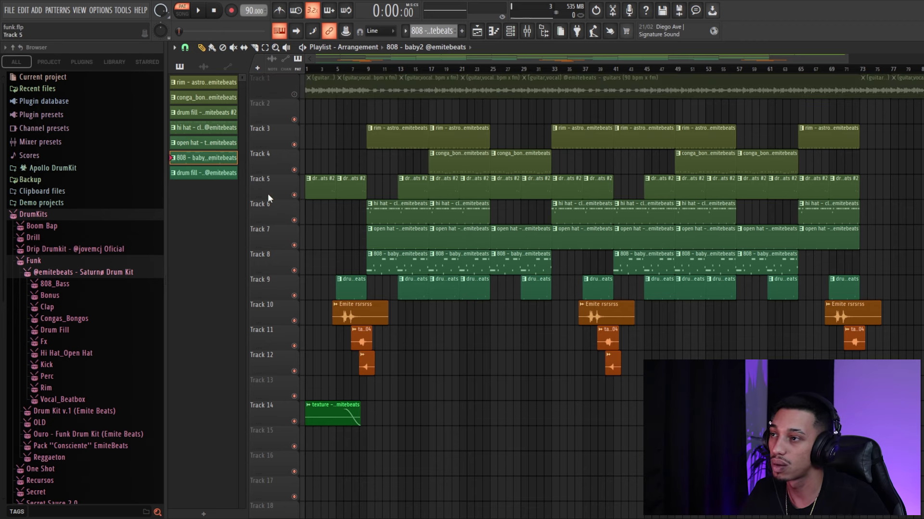
pyautogui.click(294, 195)
pyautogui.click(294, 220)
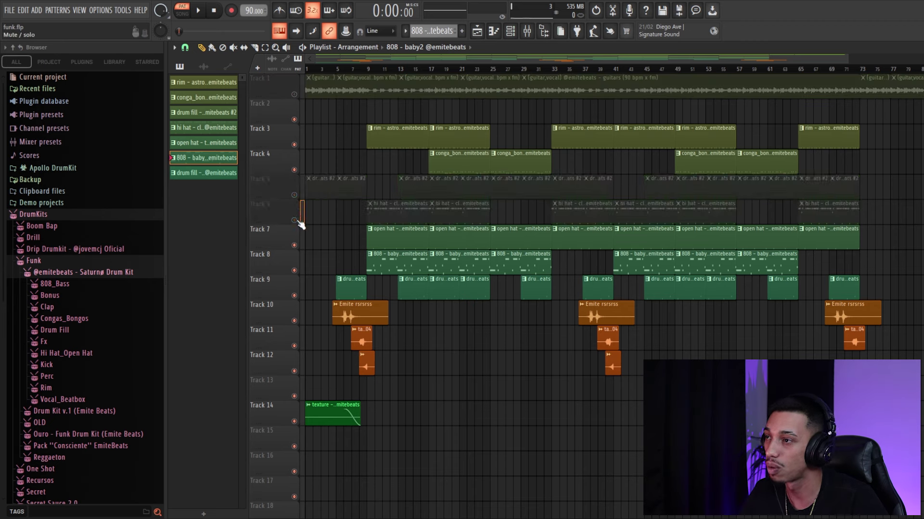
pyautogui.click(295, 245)
pyautogui.click(294, 296)
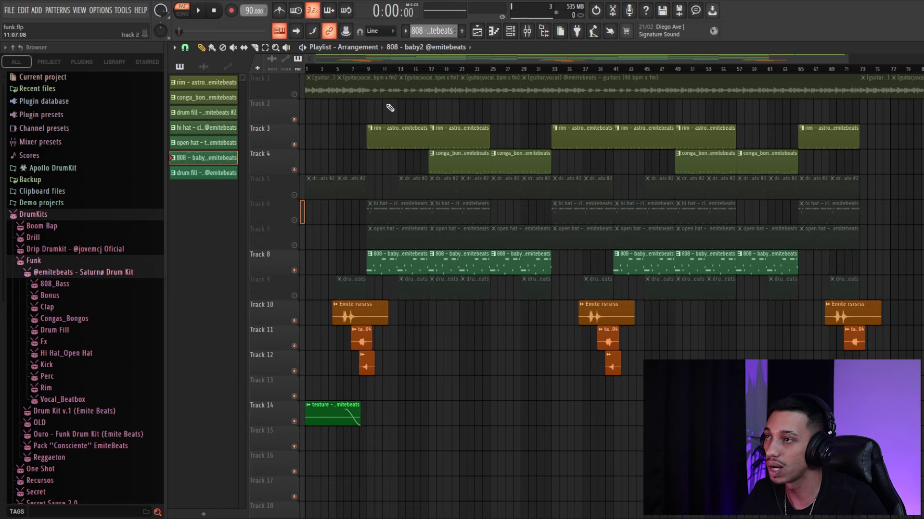
# Play the arrangement from just before bar 17 to hear the rim, conga and 808 together, then stop
pyautogui.moveTo(401, 70); pyautogui.dragTo(429, 68)
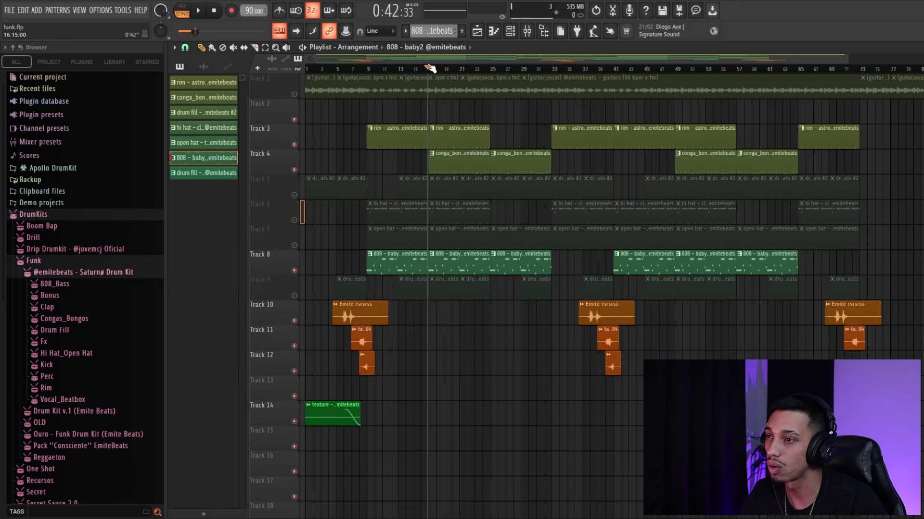
pyautogui.press('space')
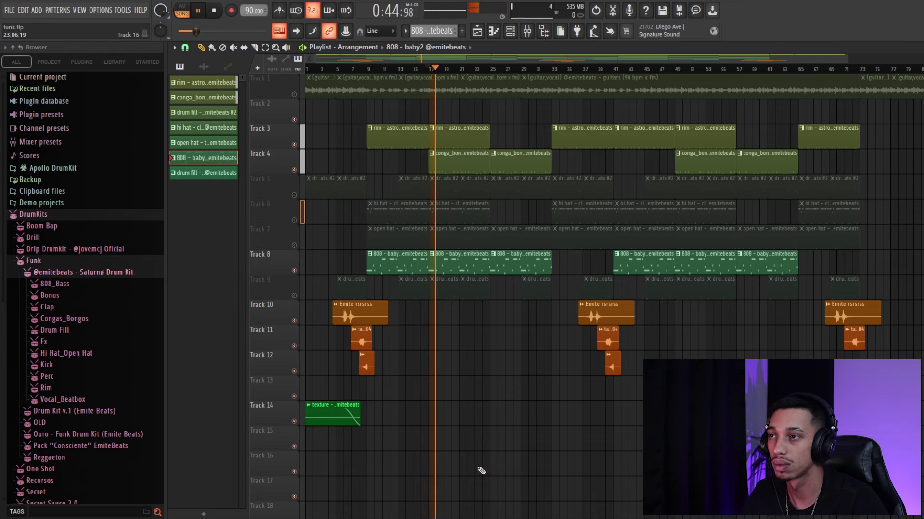
pyautogui.scroll(3, 476, 452)
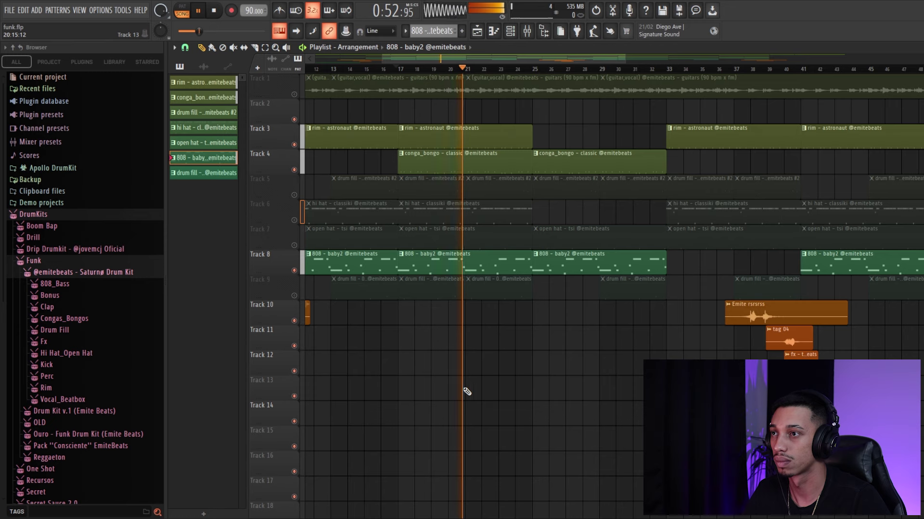
pyautogui.press('space')
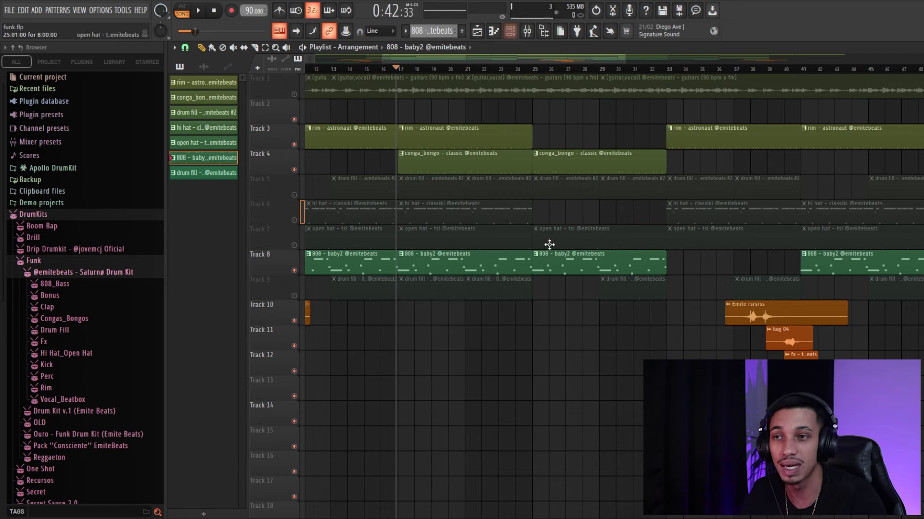
# Unmute Track 7 and restart playback, bring in Tracks 6, 5 and 9 one at a time, then stop
pyautogui.click(294, 246)
pyautogui.press('space')
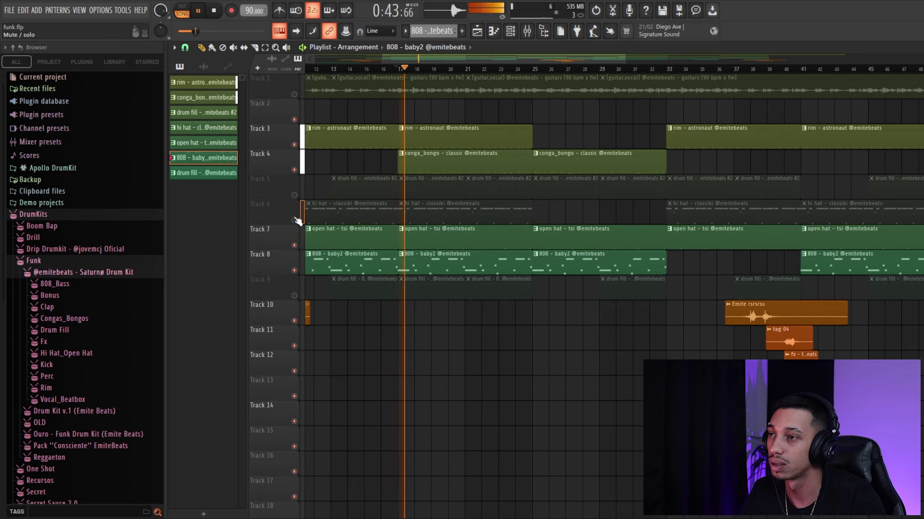
pyautogui.click(294, 220)
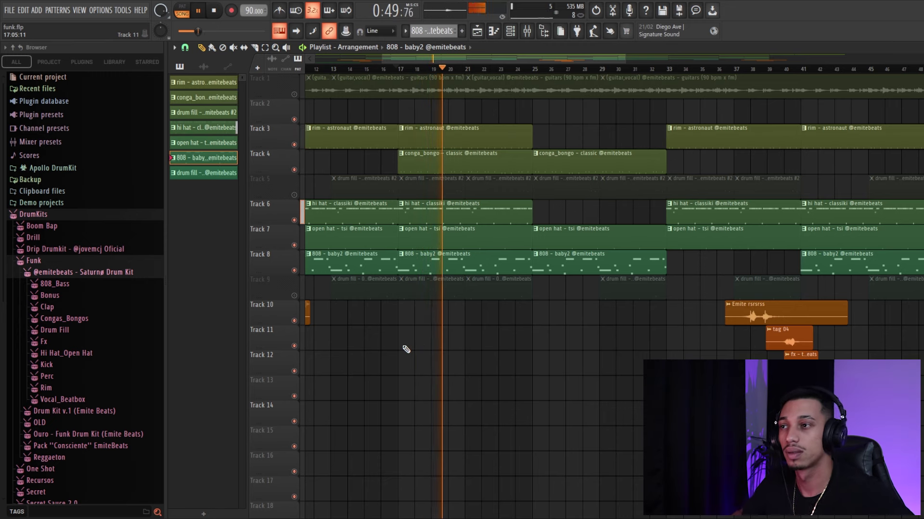
pyautogui.click(294, 195)
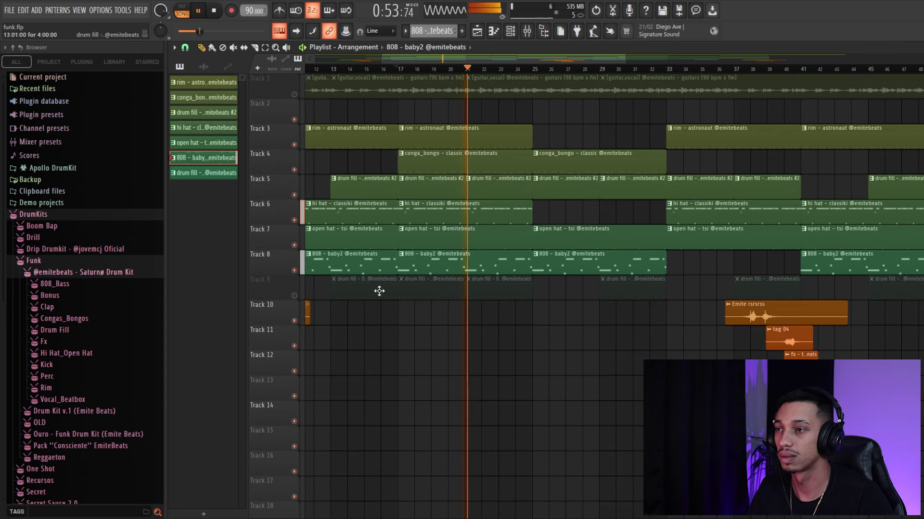
pyautogui.click(294, 296)
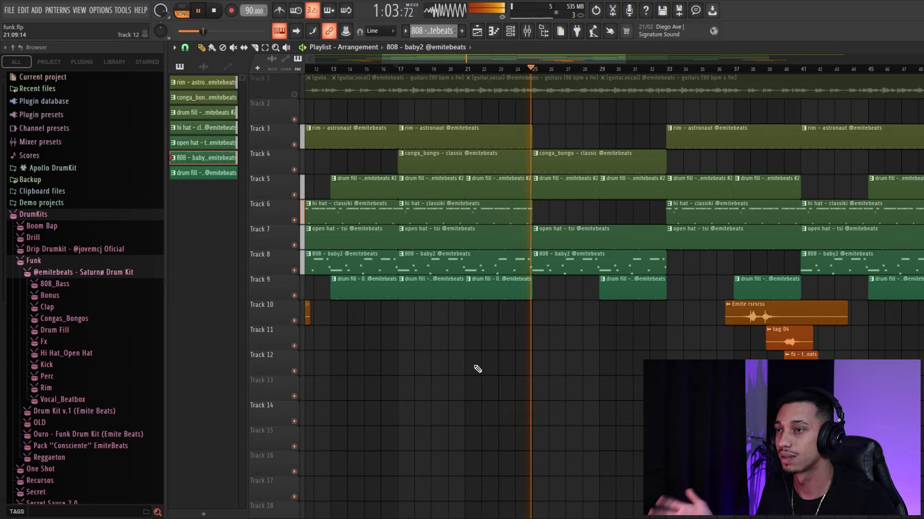
pyautogui.press('space')
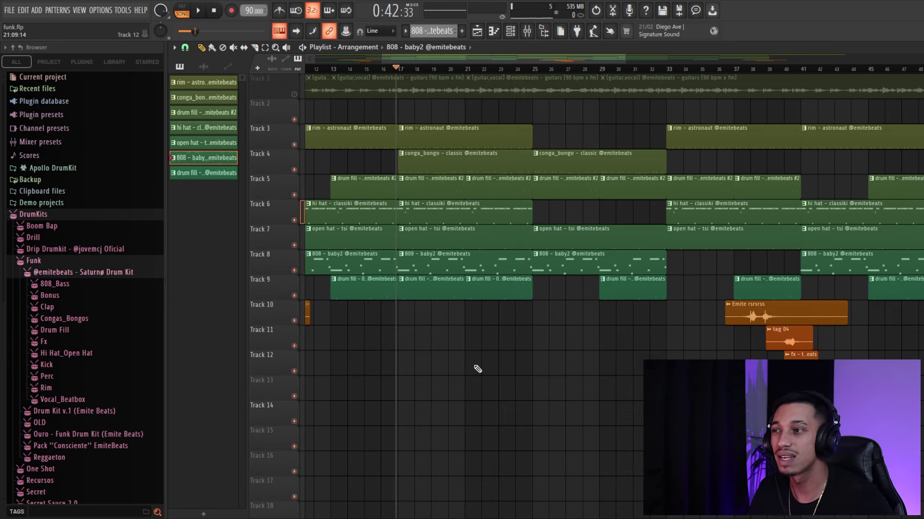
# Return the playhead to the start, solo the guitar sample on Track 1, play it from bar 13, then stop
pyautogui.scroll(-4, 473, 302)
pyautogui.moveTo(449, 372); pyautogui.dragTo(397, 87)
pyautogui.keyDown('ctrl'); pyautogui.click(471, 412); pyautogui.keyUp('ctrl')
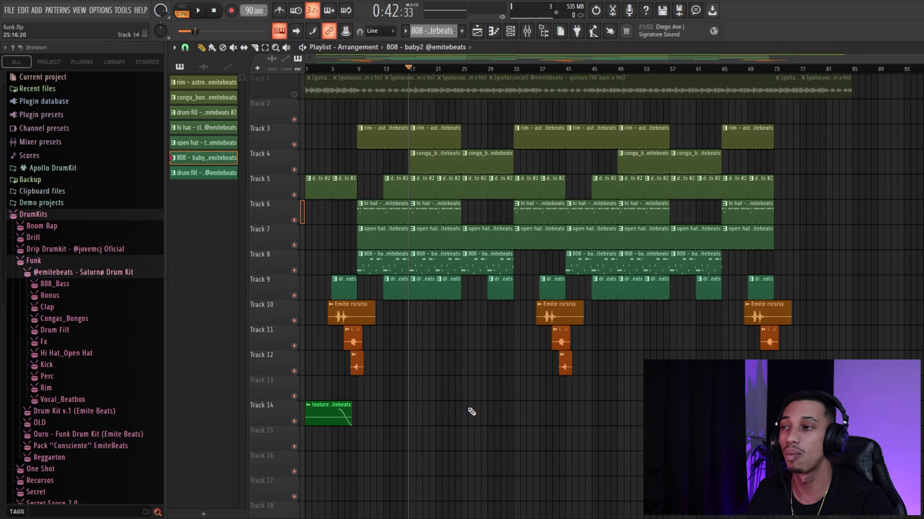
pyautogui.press('space')
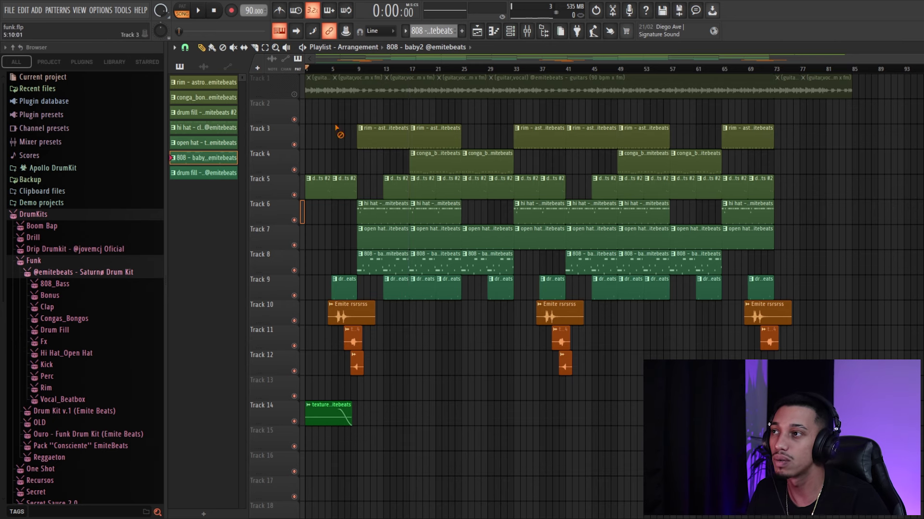
pyautogui.keyDown('ctrl'); pyautogui.click(294, 94); pyautogui.keyUp('ctrl')
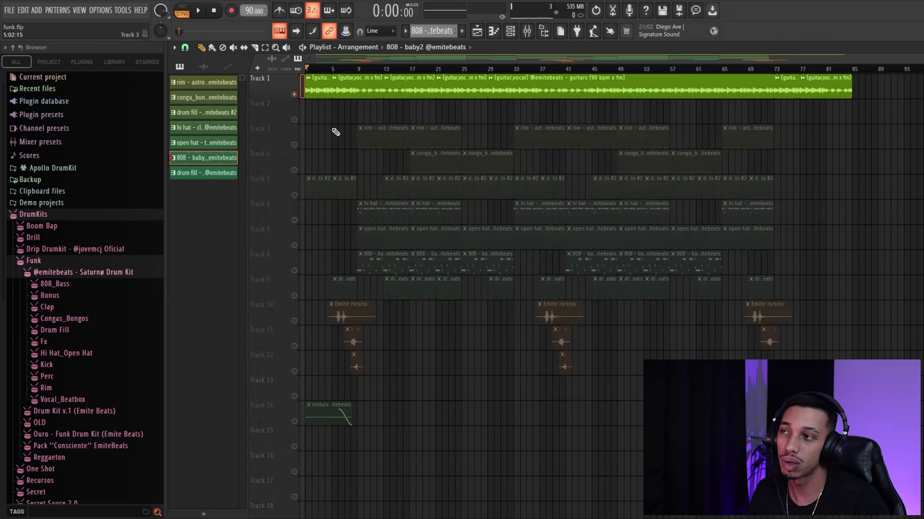
pyautogui.click(387, 69)
pyautogui.press('space')
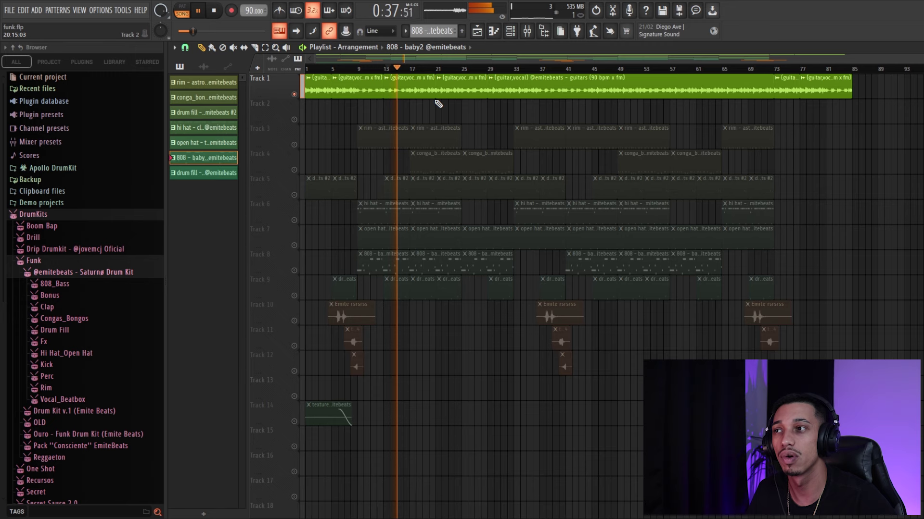
pyautogui.press('space')
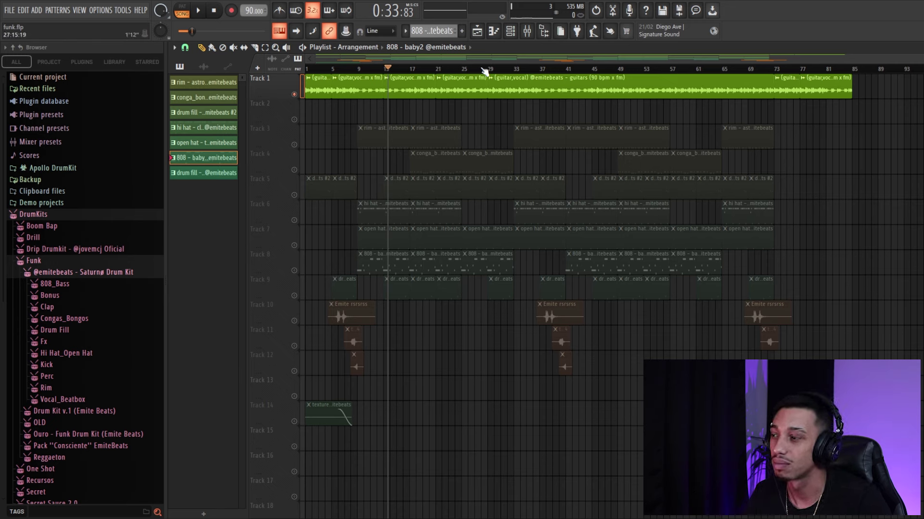
# Audition the soloed guitar from around bars 27 and 37, then return to the start and look closer at its clips
pyautogui.click(480, 69)
pyautogui.click(540, 69)
pyautogui.press('space')
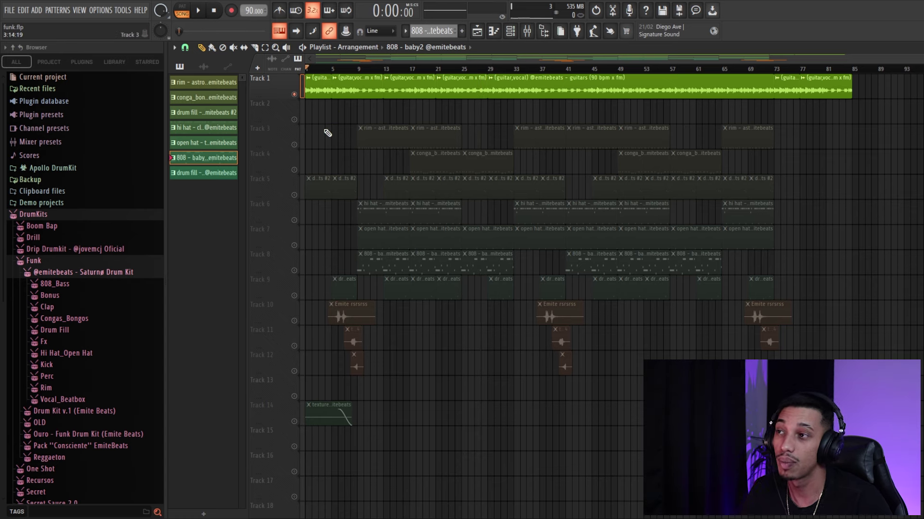
pyautogui.scroll(3, 327, 132)
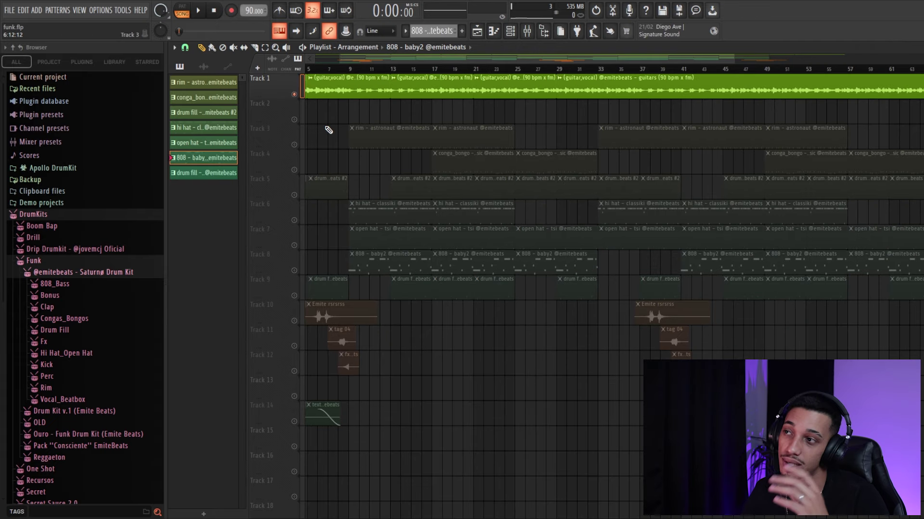
pyautogui.scroll(6, 380, 72)
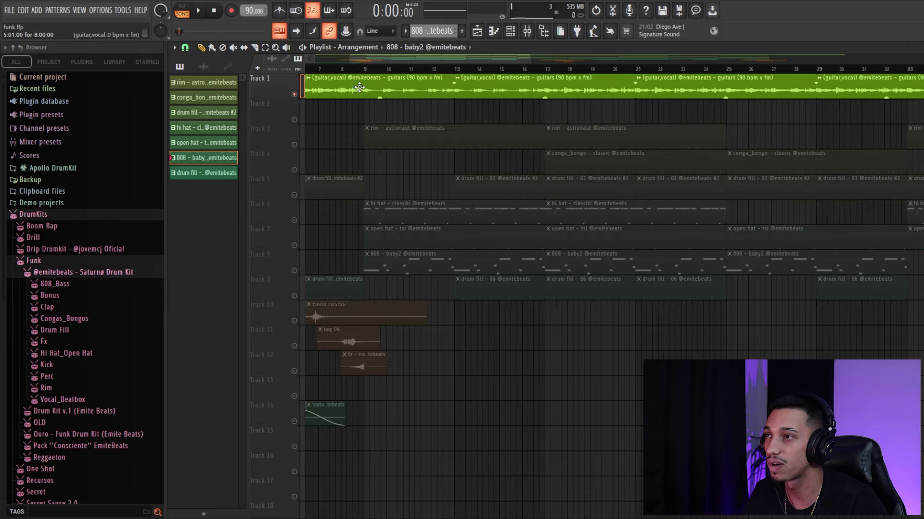
# Place the playhead just before bar 9 and play the soloed guitar twice from there, stopping each time
pyautogui.click(363, 70)
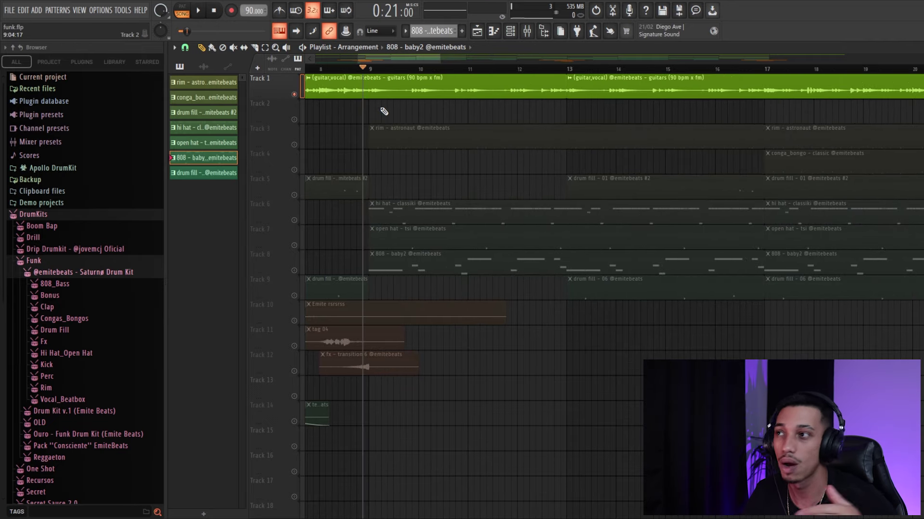
pyautogui.press('space')
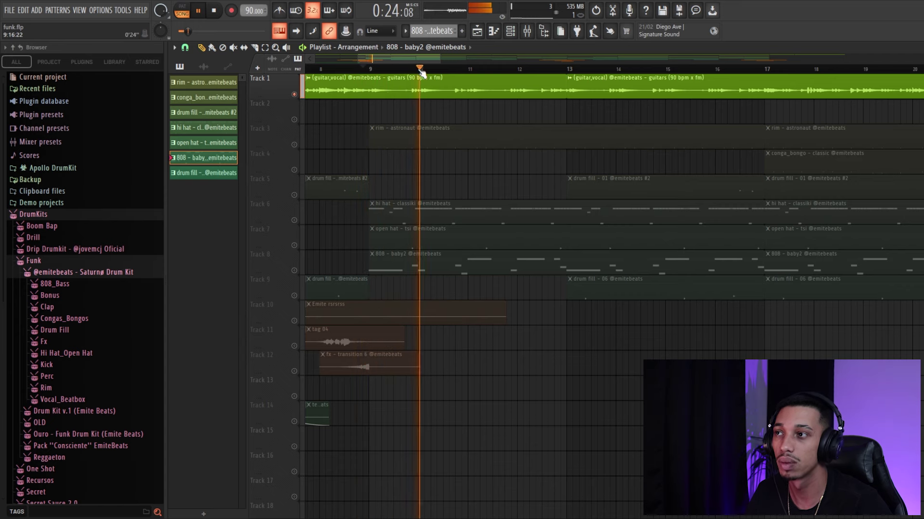
pyautogui.press('space')
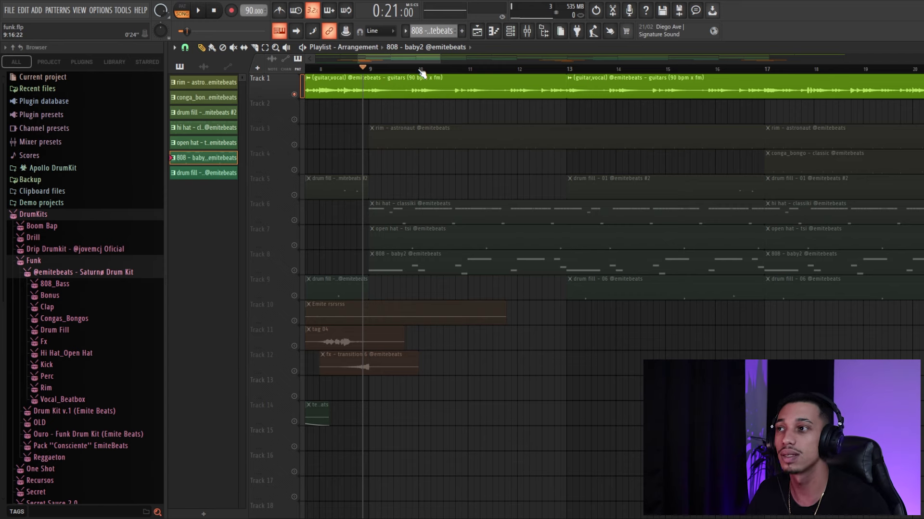
pyautogui.press('space')
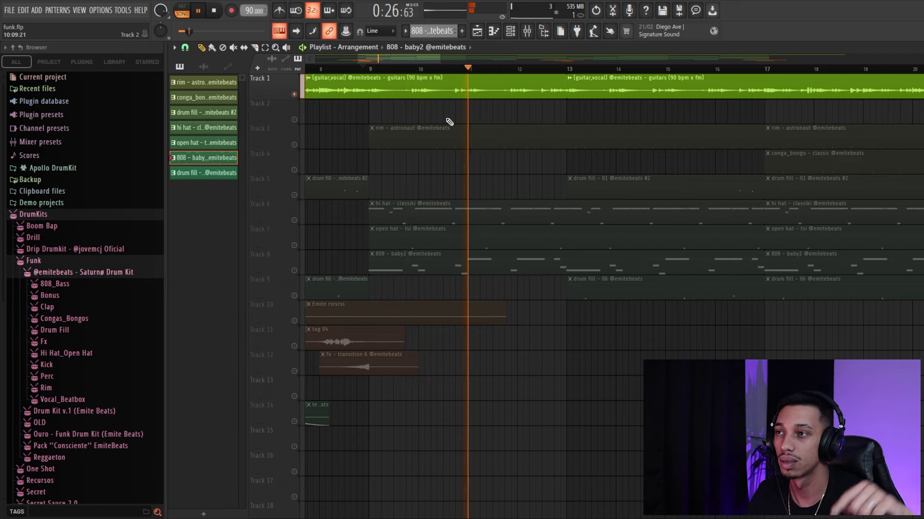
pyautogui.press('space')
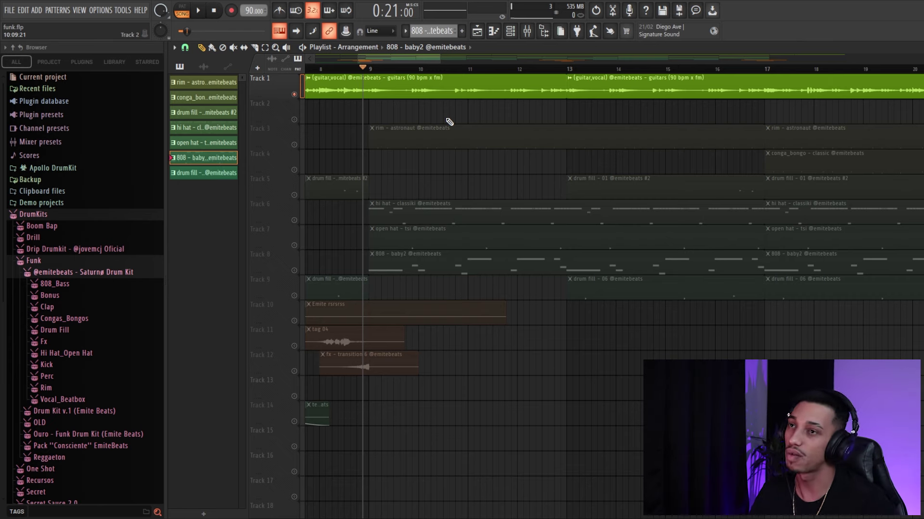
# Turn off the guitar solo so that every track of the arrangement is active again
pyautogui.scroll(-4, 643, 127)
pyautogui.scroll(-2, 637, 433)
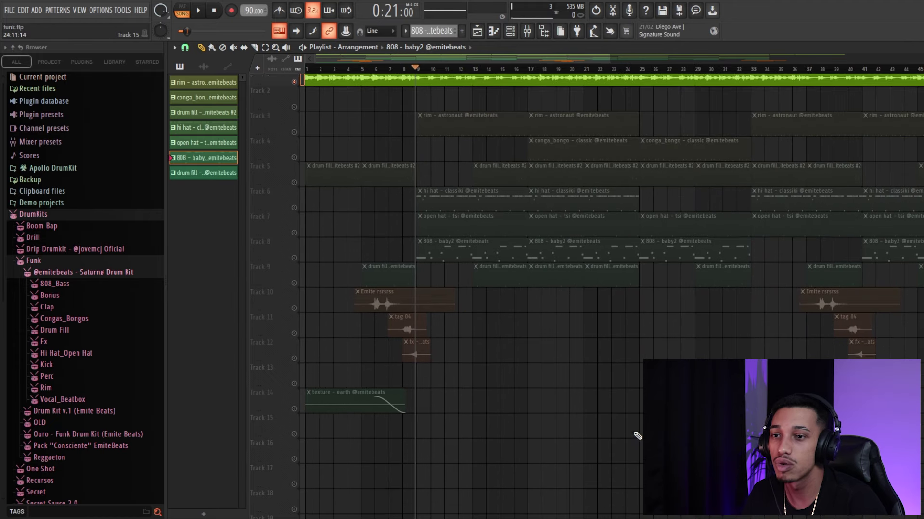
pyautogui.scroll(-2, 435, 350)
pyautogui.scroll(2, 441, 382)
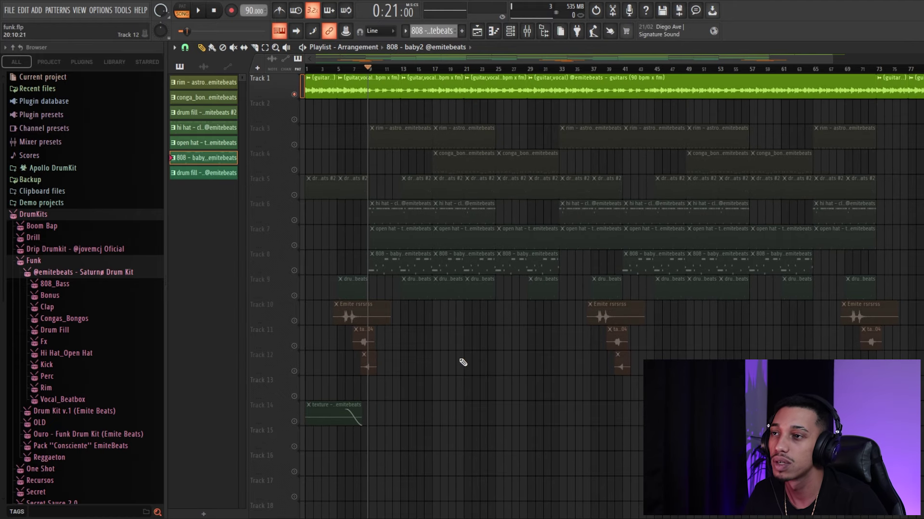
pyautogui.rightClick(296, 196)
pyautogui.rightClick(296, 196)
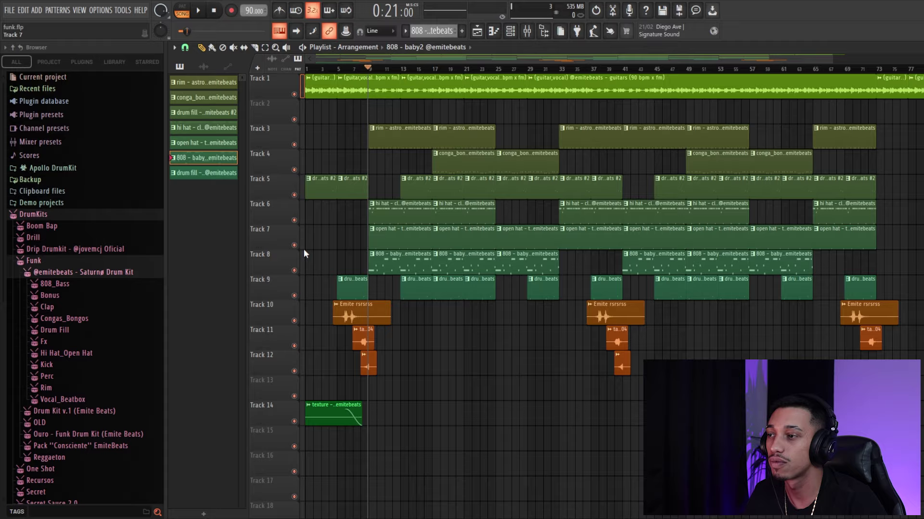
# Solo the earth texture clip on Track 14, play it from the start of the song, then stop and reactivate all tracks
pyautogui.scroll(5, 290, 306)
pyautogui.click(392, 405)
pyautogui.press('space')
pyautogui.rightClick(294, 421)
pyautogui.press('space')
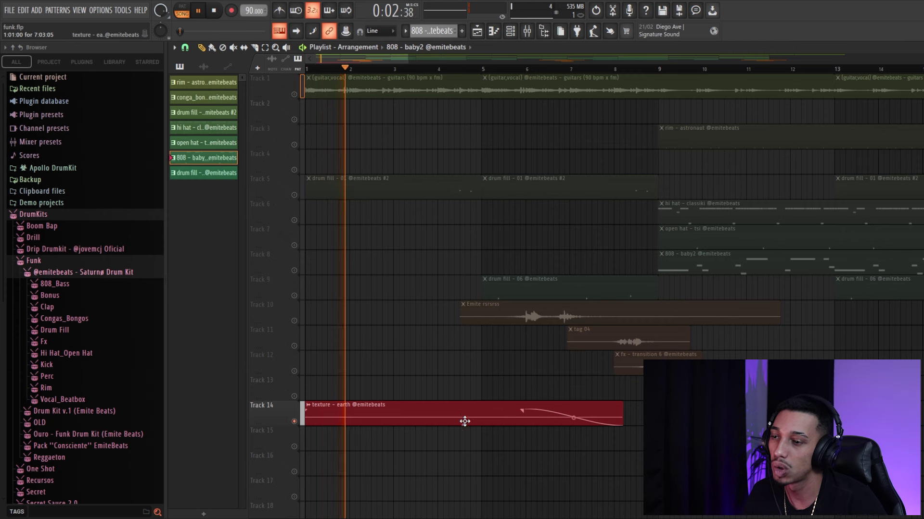
pyautogui.scroll(-2, 484, 436)
pyautogui.press('space')
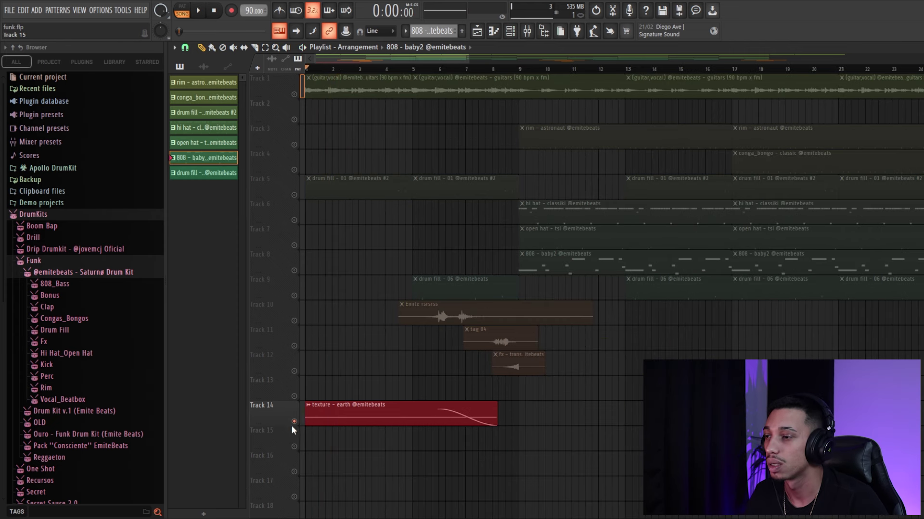
pyautogui.rightClick(294, 421)
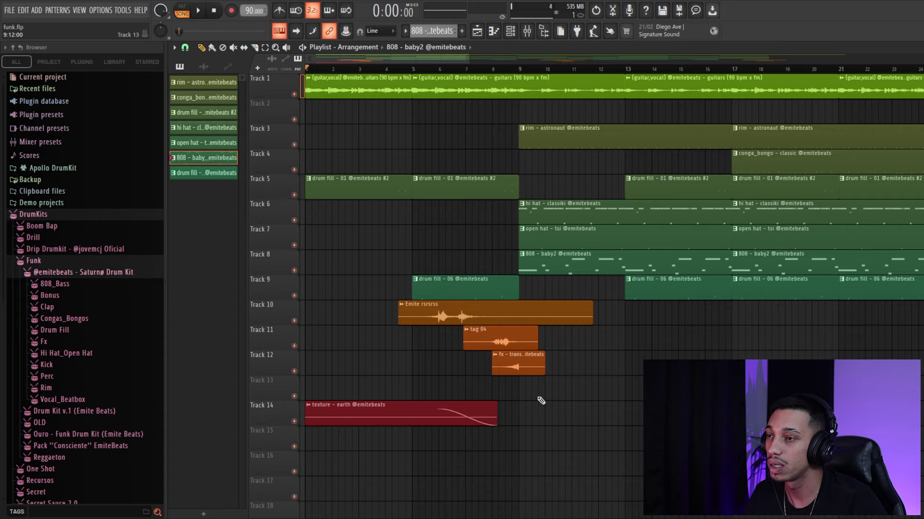
# Play the full arrangement from the start to past bar 25, save the project during playback, then stop
pyautogui.scroll(-2, 542, 395)
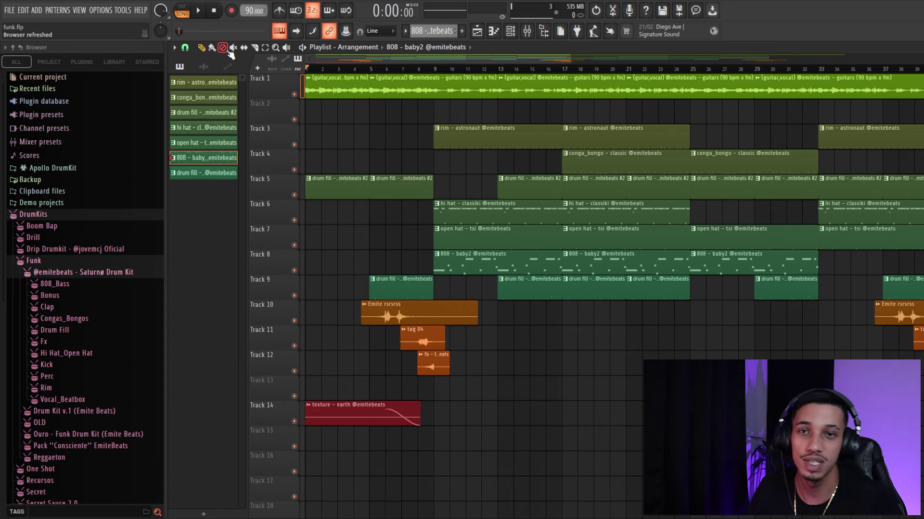
pyautogui.press('space')
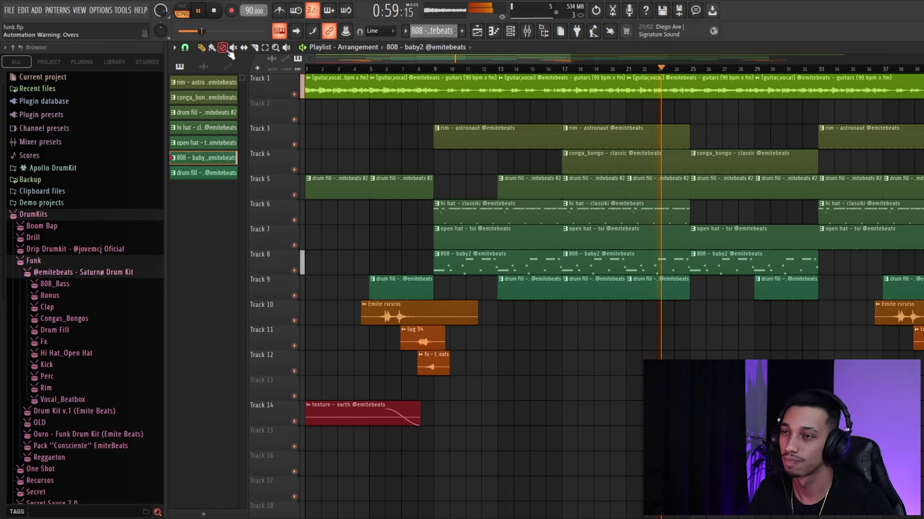
pyautogui.hotkey('ctrl', 's')
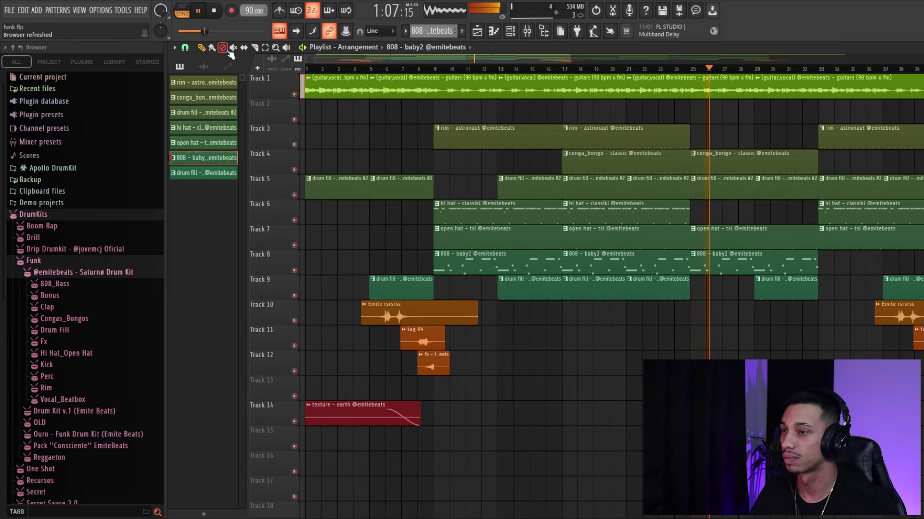
pyautogui.press('space')
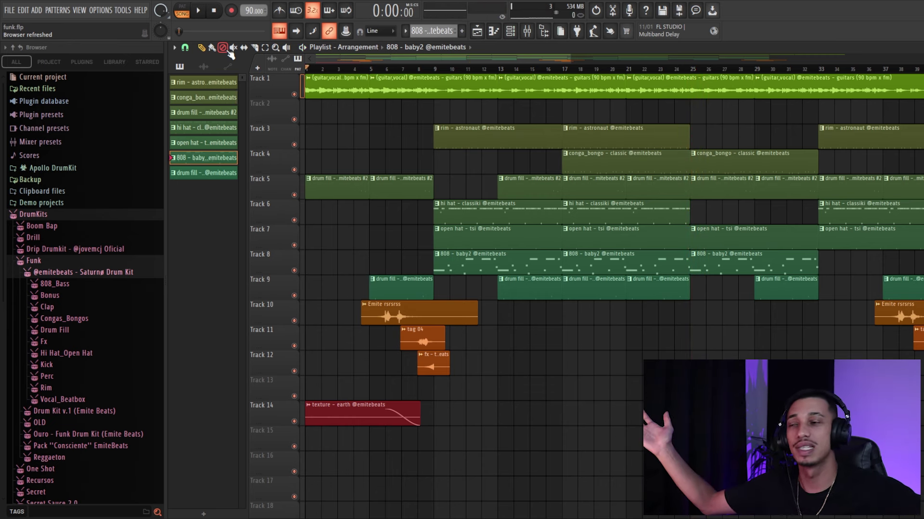